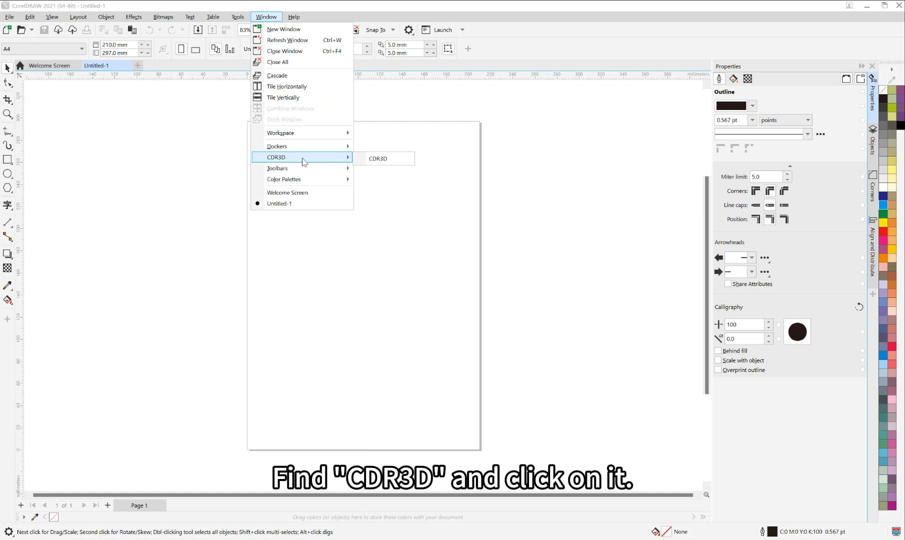
Step: Open the CDR3D docker and look through its thickness, offset and texture settings
click(392, 162)
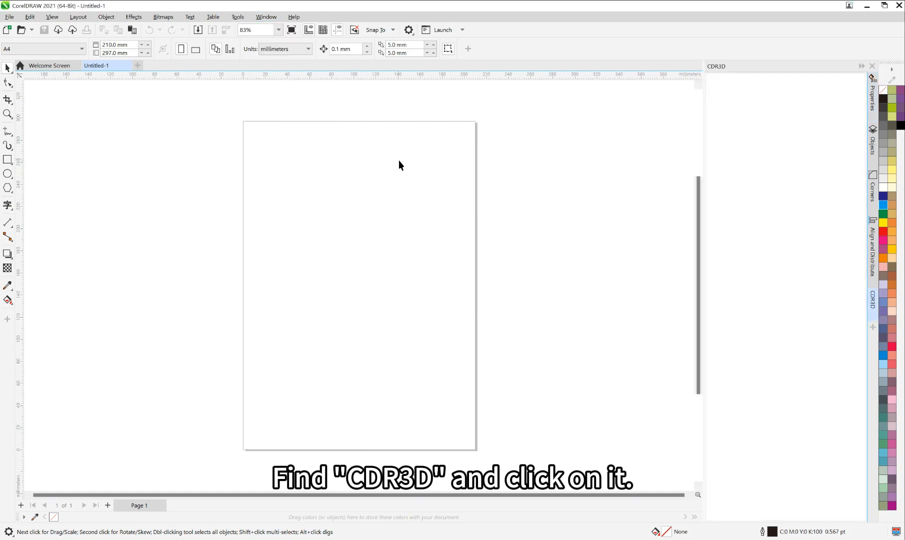
scroll(766, 257, down, 8)
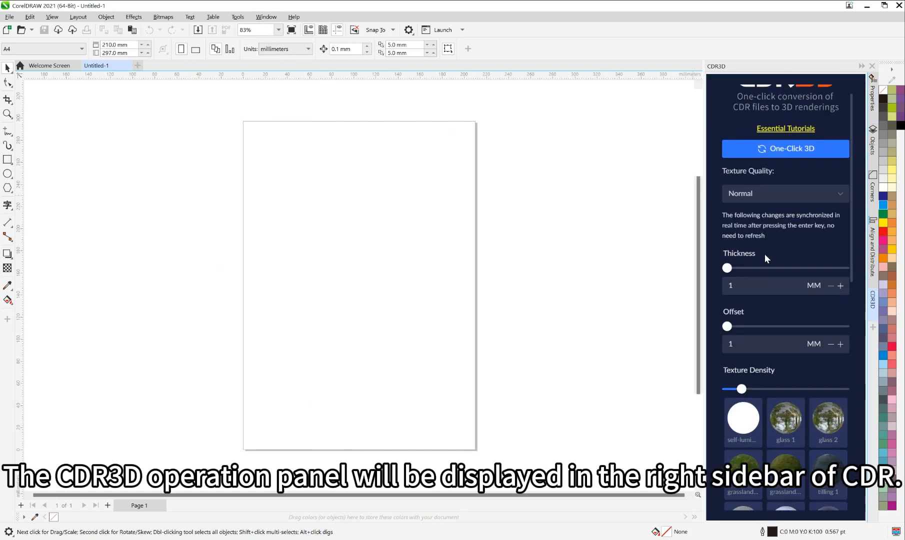
scroll(765, 257, up, 8)
scroll(764, 254, down, 8)
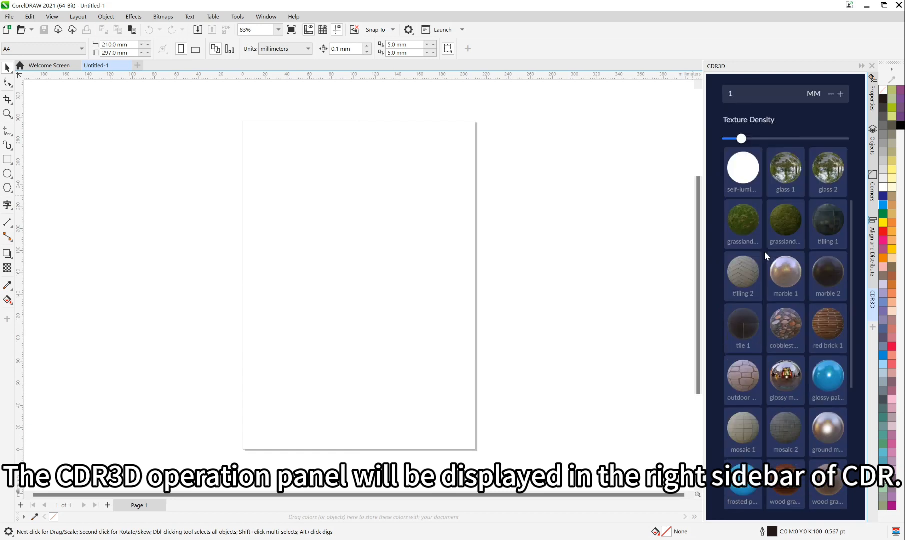
scroll(764, 252, up, 8)
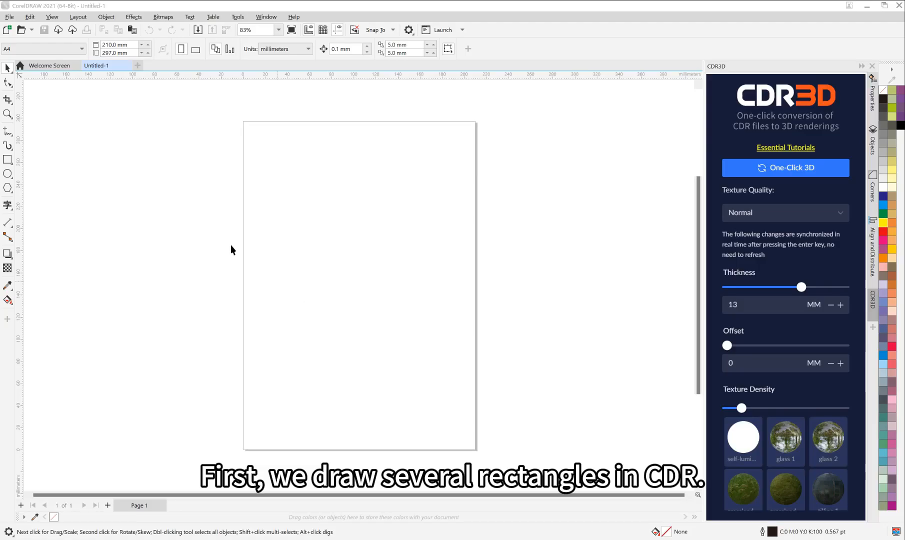
Step: Draw four upright rectangles side by side across the page, the first about 52 × 160 mm and the second about 79 × 181 mm
key(F6)
mouse_move(164, 165)
mouse_down()
mouse_move(220, 286)
mouse_move(220, 341)
mouse_up()
drag(256, 158, 343, 358)
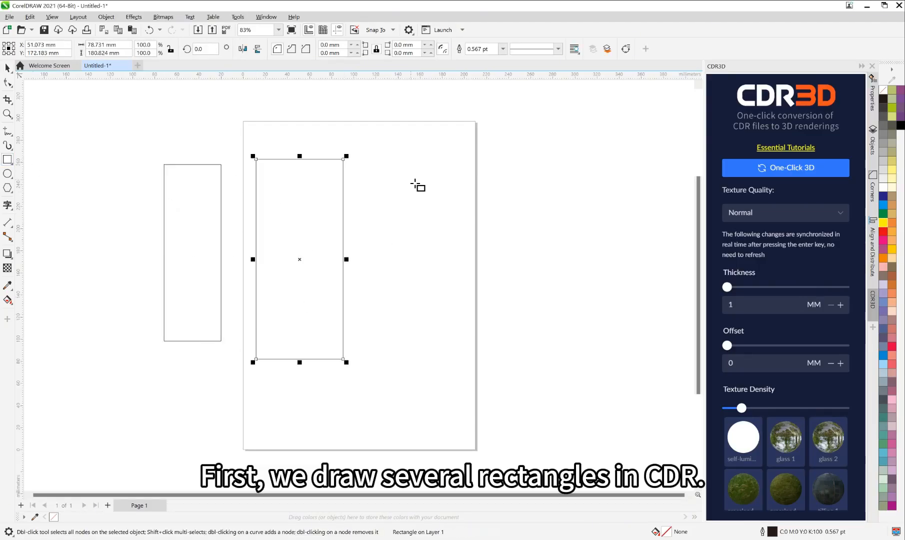
drag(393, 163, 454, 353)
drag(521, 146, 608, 368)
Step: Draw two wide rectangles, one across each pair of upright rectangles, the right-hand one about 207 × 71 mm
drag(118, 197, 345, 273)
mouse_move(398, 243)
mouse_down()
mouse_move(634, 327)
mouse_move(627, 321)
mouse_up()
key(space)
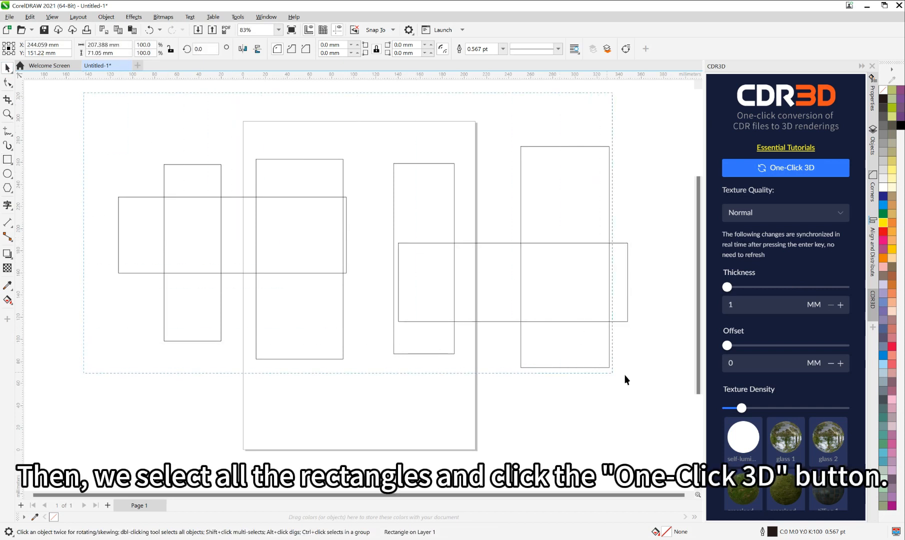
Step: Generate a 3D preview of all six rectangles with One-Click 3D, and shrink the preview window so the drawing stays visible beside it
drag(674, 405, 675, 405)
click(780, 177)
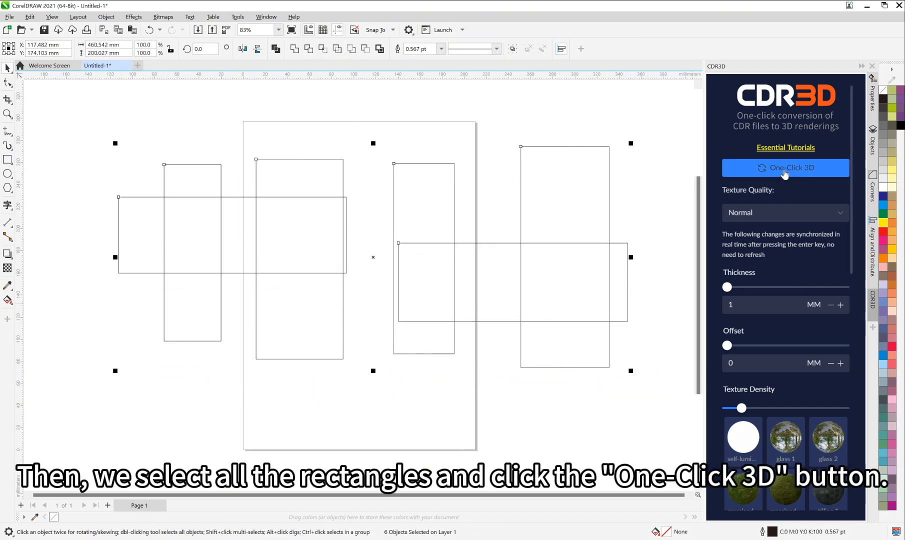
drag(384, 137, 280, 90)
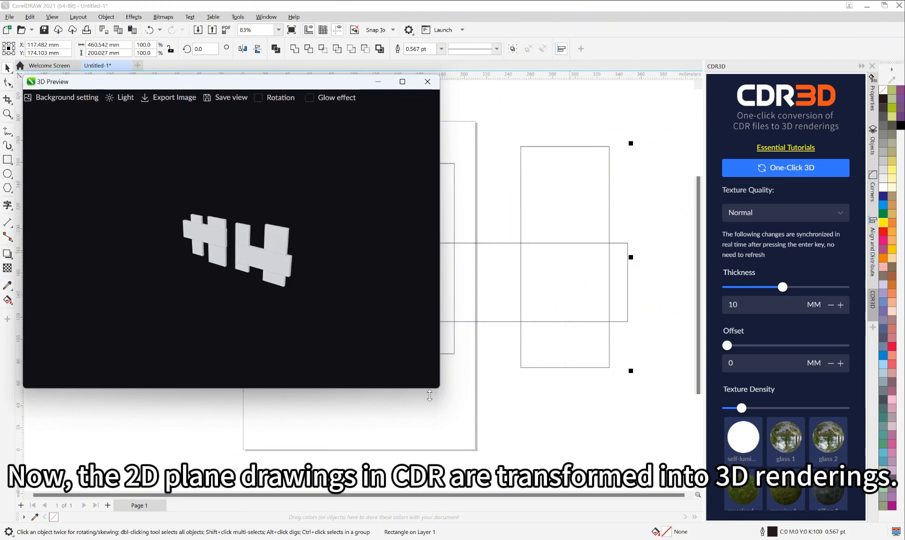
drag(439, 387, 376, 301)
drag(494, 295, 548, 366)
scroll(446, 331, down, 2)
drag(446, 332, 521, 249)
Step: Examine the extruded rectangles in the 3D preview from different angles and distances
drag(170, 183, 199, 195)
scroll(199, 195, up, 4)
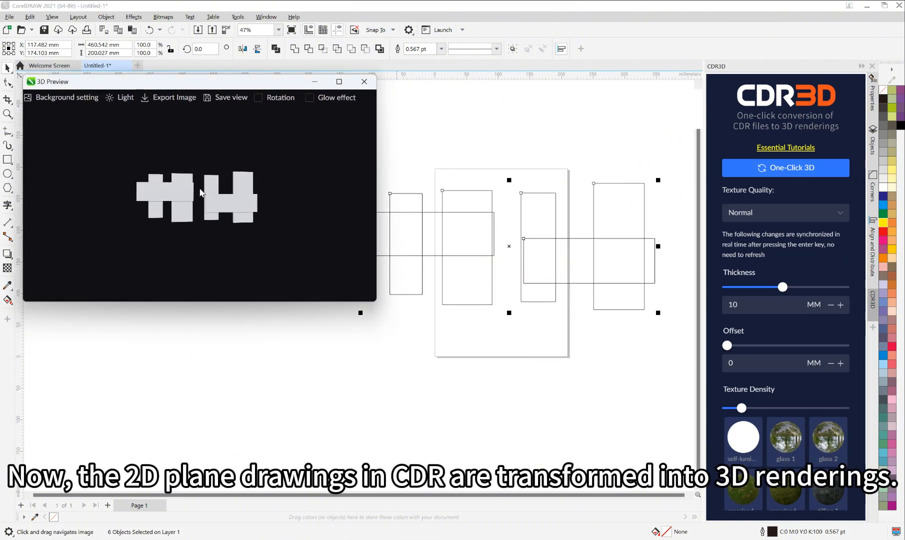
scroll(213, 200, up, 5)
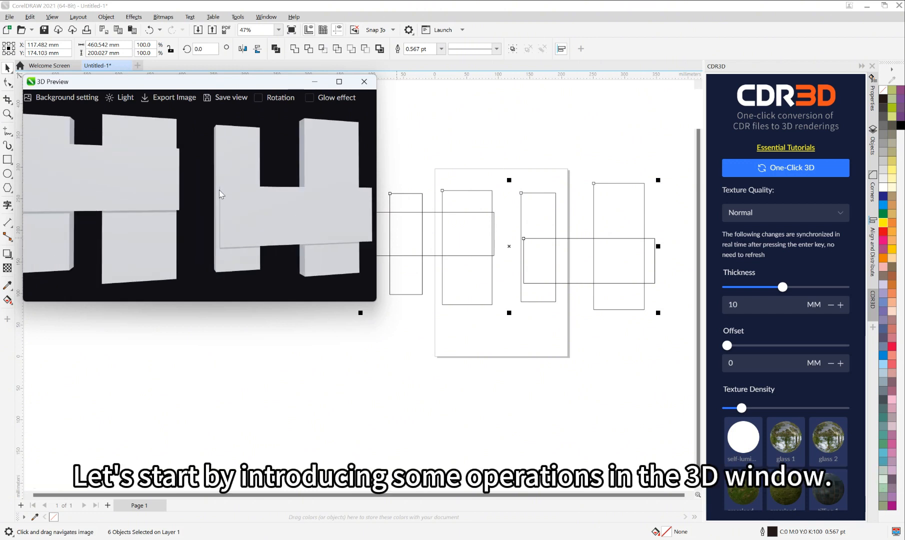
scroll(210, 199, down, 5)
drag(194, 202, 176, 227)
scroll(204, 212, up, 8)
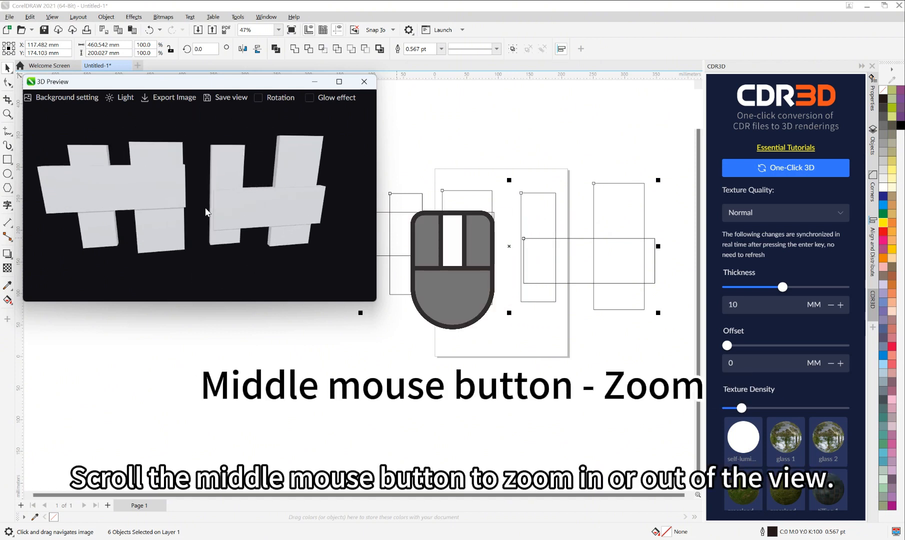
scroll(203, 208, down, 5)
scroll(204, 208, up, 5)
scroll(204, 208, down, 5)
scroll(204, 207, up, 5)
scroll(204, 210, down, 5)
scroll(202, 206, up, 5)
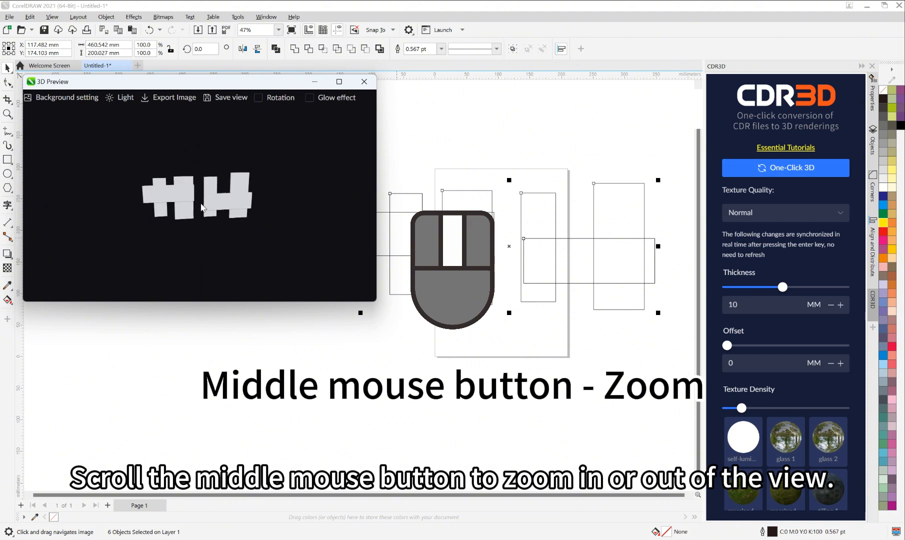
drag(241, 209, 216, 215)
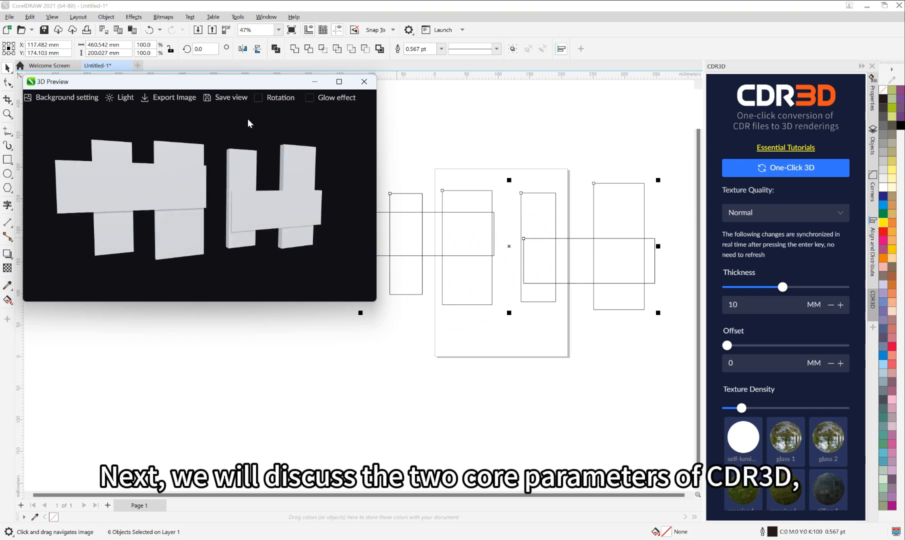
drag(250, 88, 249, 86)
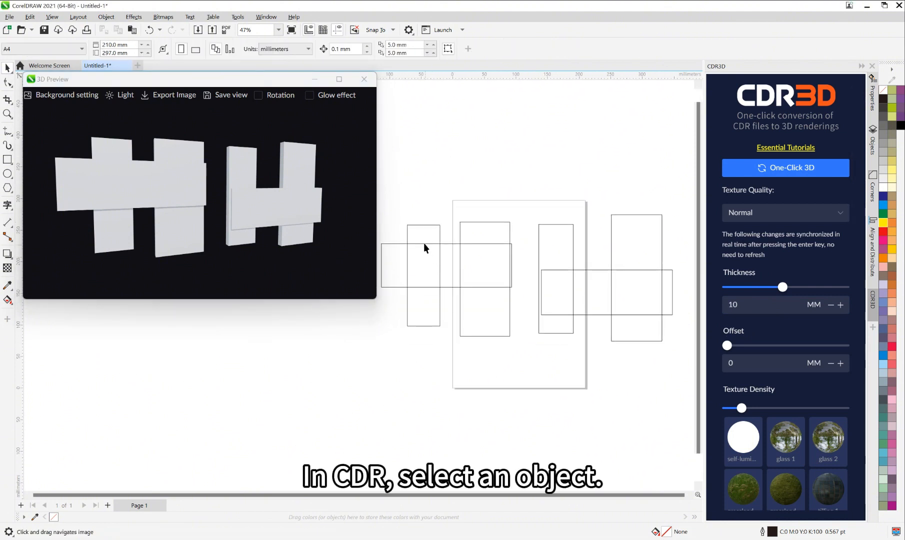
Step: Set the thickness of the leftmost upright rectangle to 60 mm and check it in the 3D preview
click(423, 234)
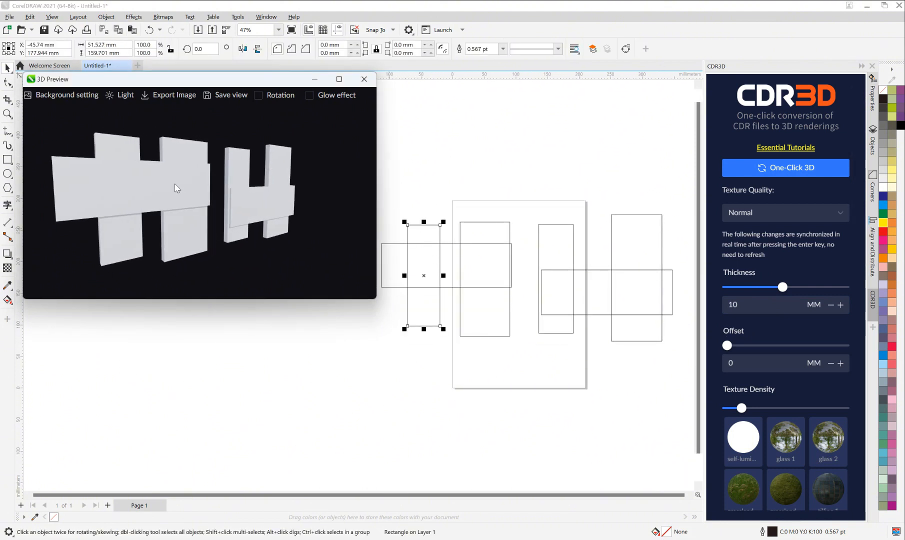
double_click(731, 305)
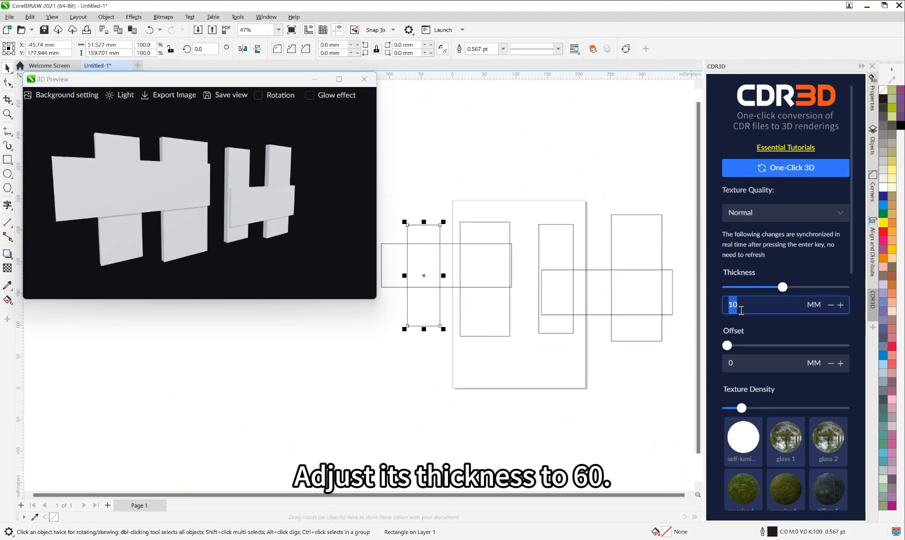
text(60)
key(Return)
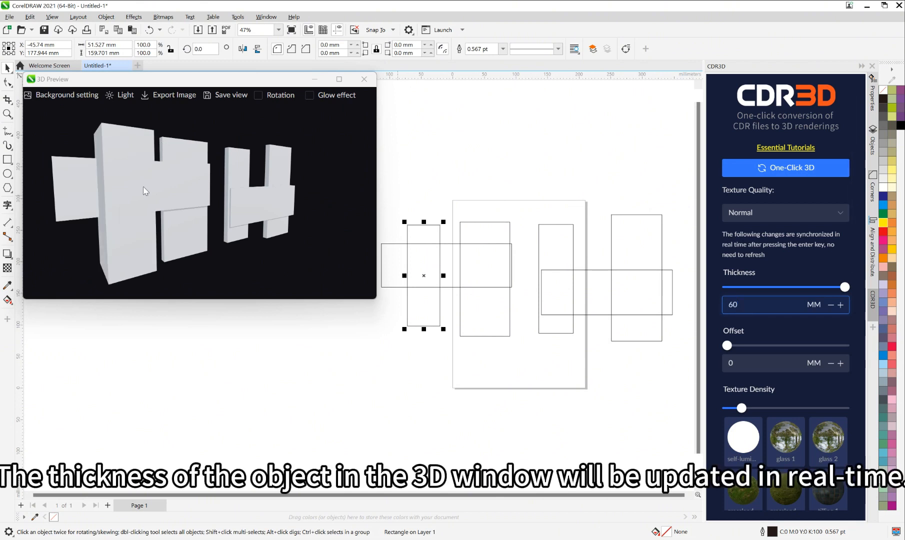
mouse_move(145, 190)
mouse_down()
mouse_move(157, 196)
mouse_move(139, 209)
mouse_move(142, 196)
mouse_up()
Step: Set the thickness of the right-hand wide rectangle to 50 mm and check it in the 3D preview
click(507, 242)
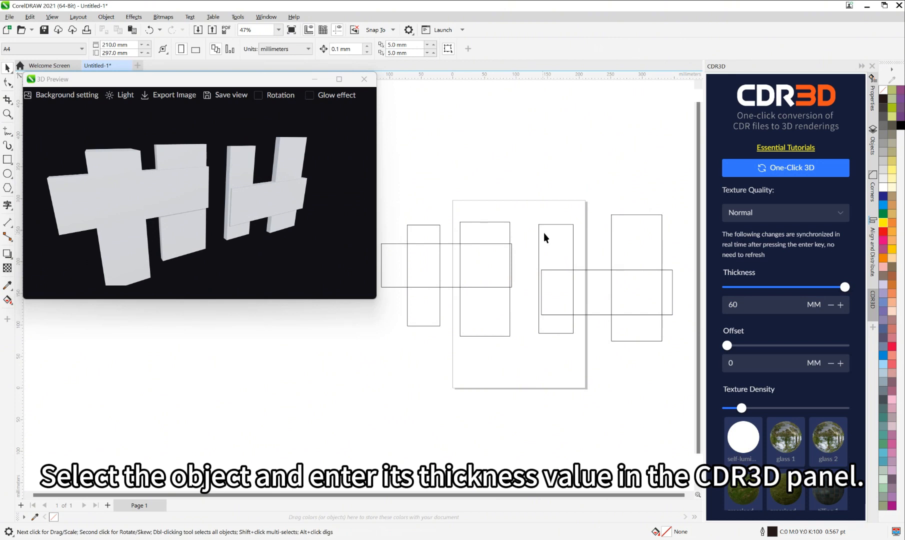
click(591, 285)
drag(744, 305, 707, 304)
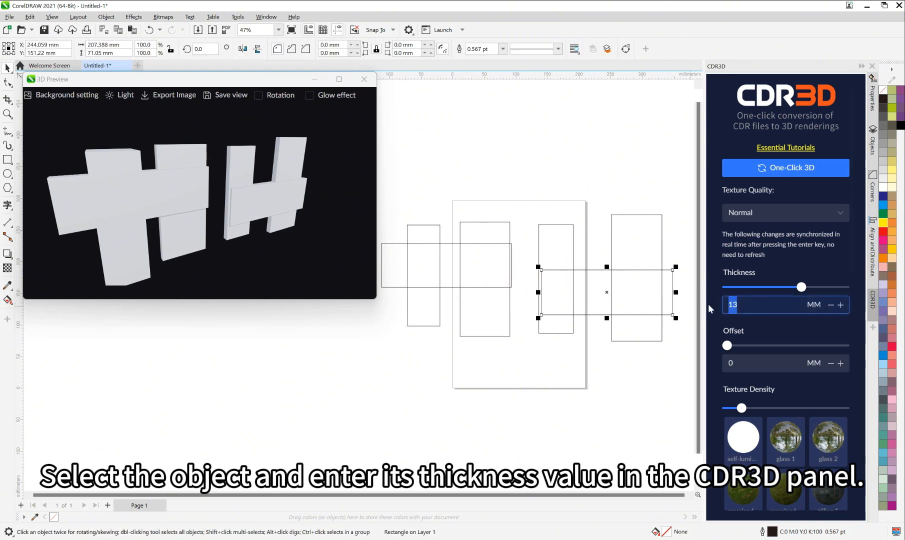
text(50)
key(Return)
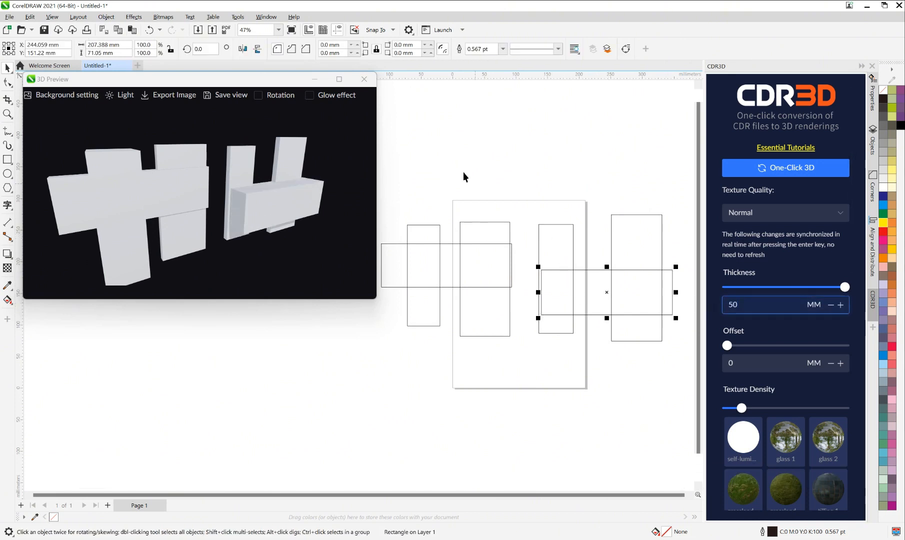
drag(300, 179, 274, 193)
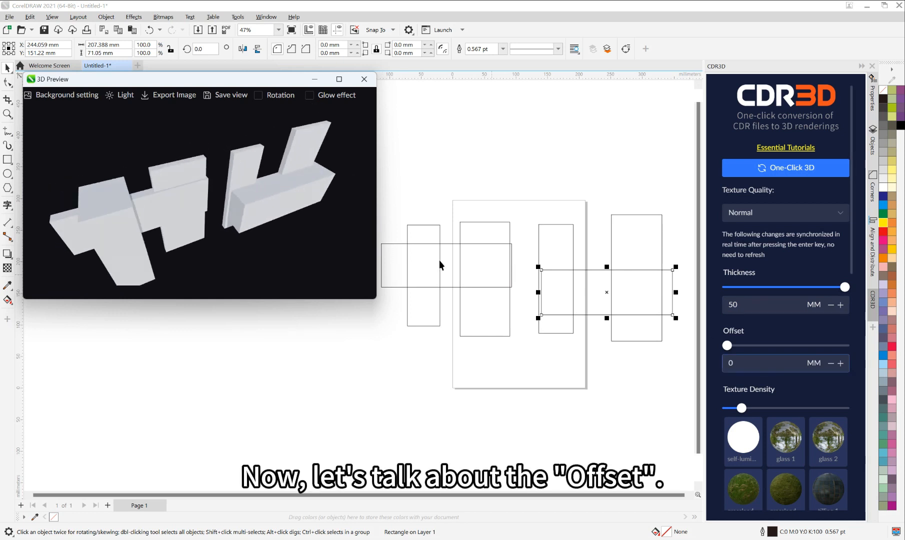
Step: Set the offset of the second upright rectangle from the left to 50 mm and check it in the 3D preview
drag(439, 260, 218, 210)
click(475, 195)
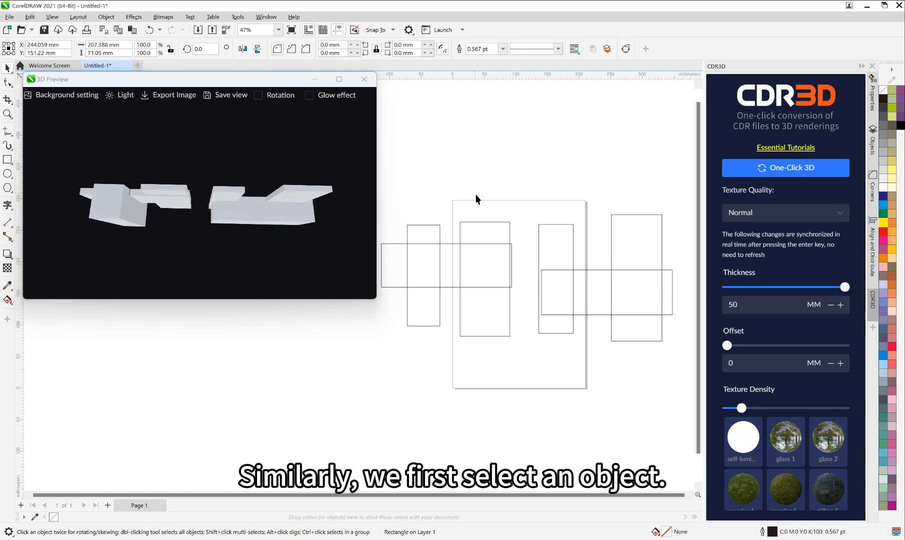
click(484, 223)
double_click(754, 365)
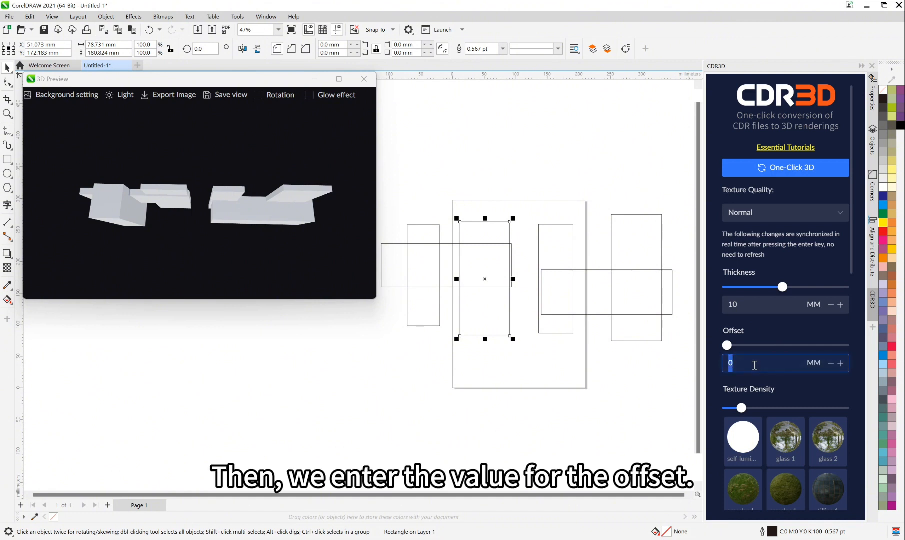
text(50)
key(Return)
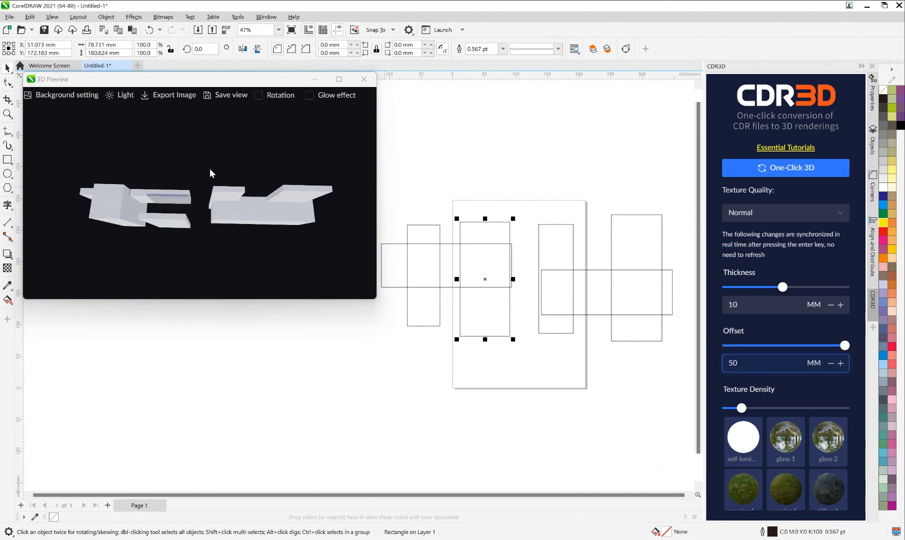
drag(209, 168, 208, 210)
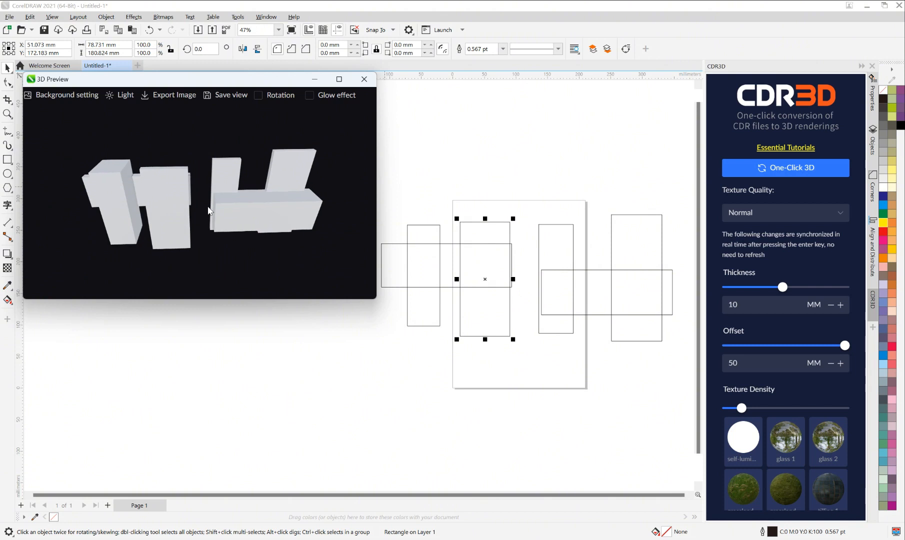
Step: Set the offset of the right-hand wide rectangle to -60 mm and check it in the 3D preview
click(600, 315)
click(760, 368)
text(-)
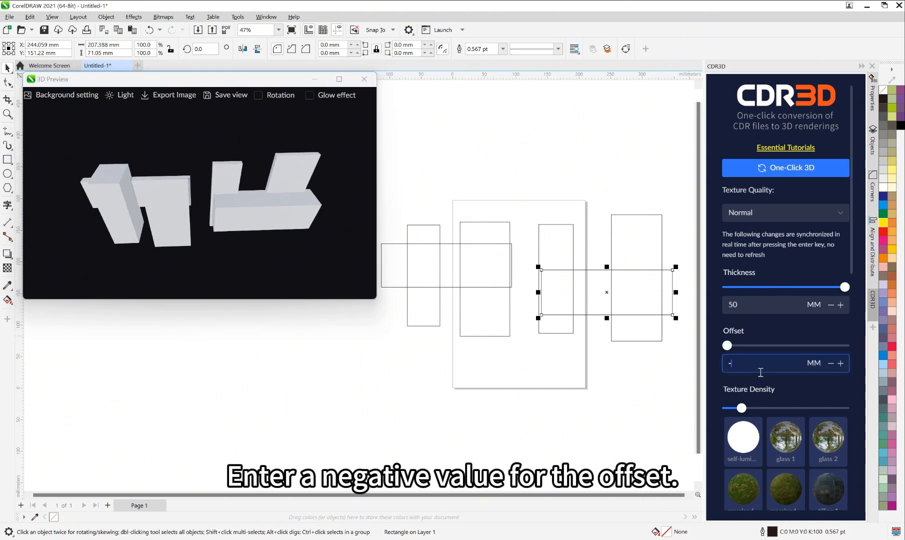
text(60)
key(Return)
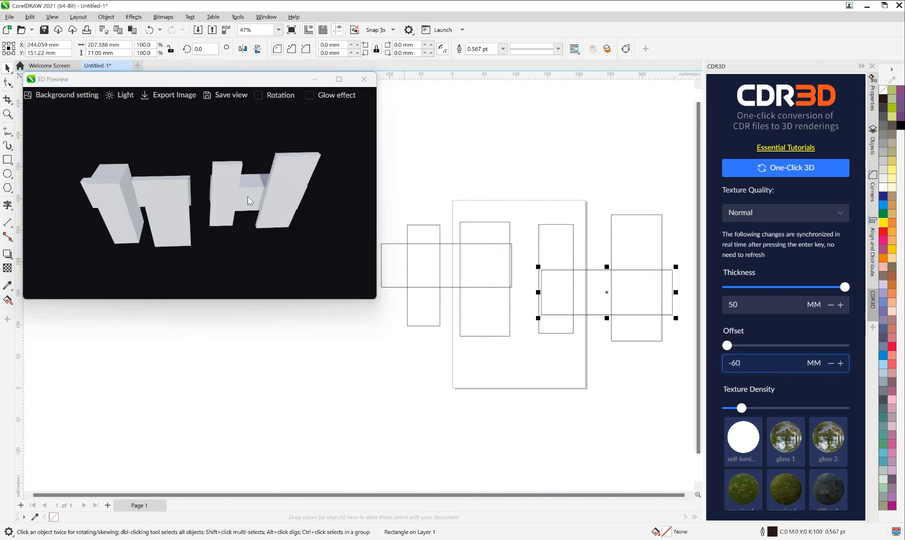
drag(247, 197, 215, 168)
Step: Fill the right-hand wide rectangle with blue and the second upright rectangle from the left with red
click(883, 205)
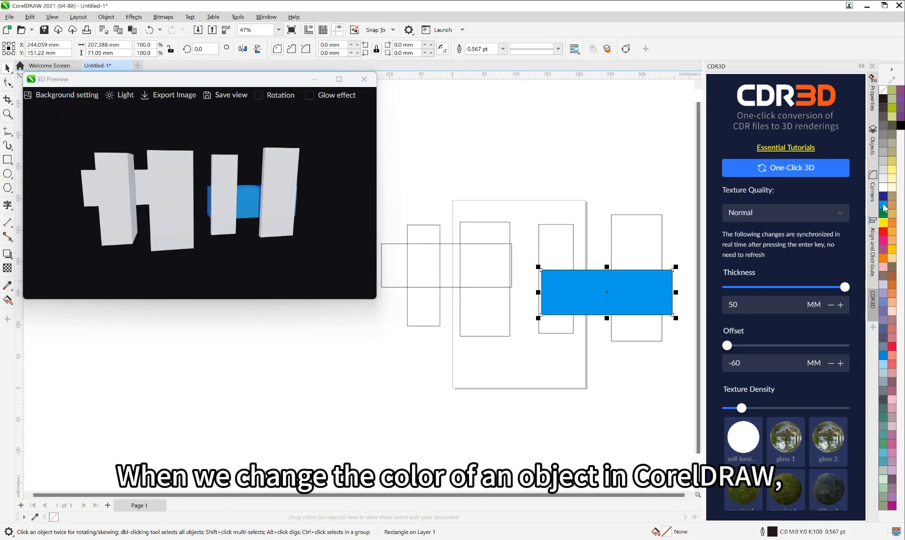
click(494, 185)
click(490, 238)
click(883, 231)
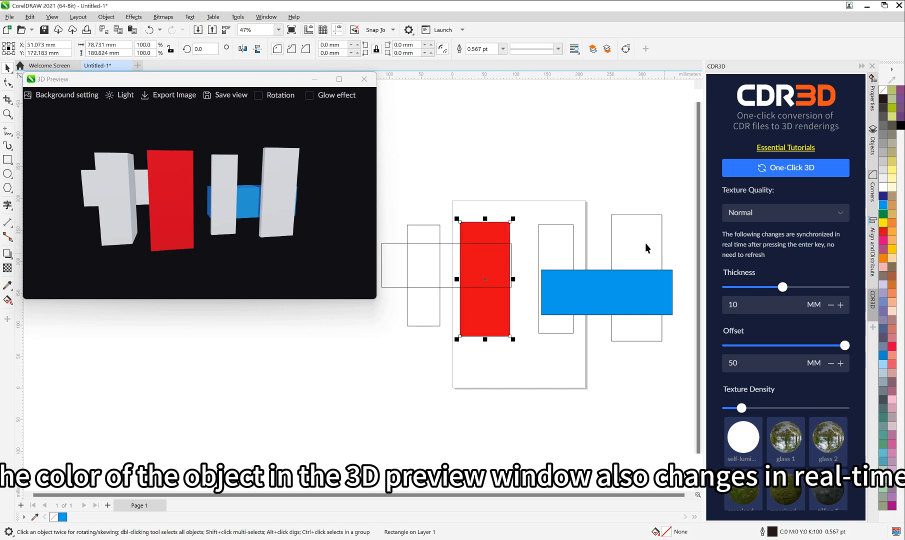
Step: Fill the leftmost upright rectangle with golden yellow and check the colours in the 3D preview
click(442, 234)
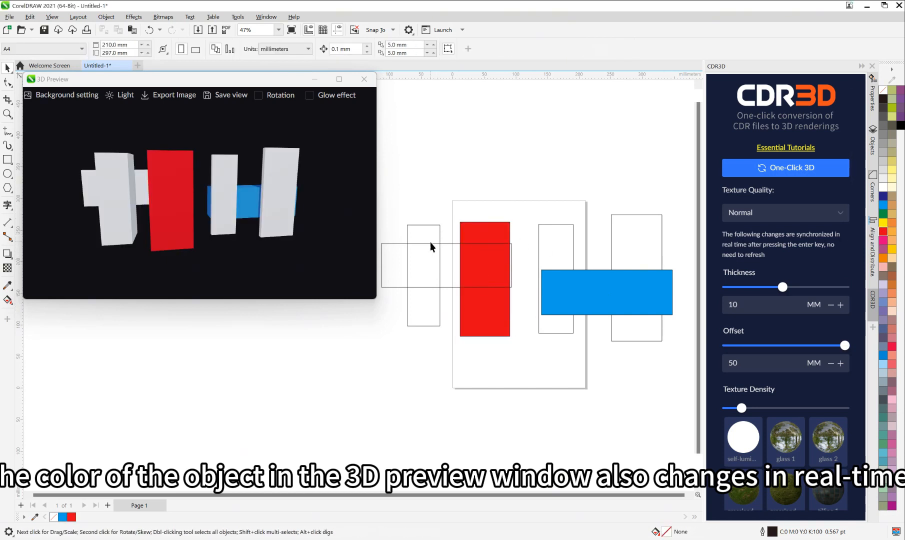
click(430, 243)
click(888, 262)
click(493, 160)
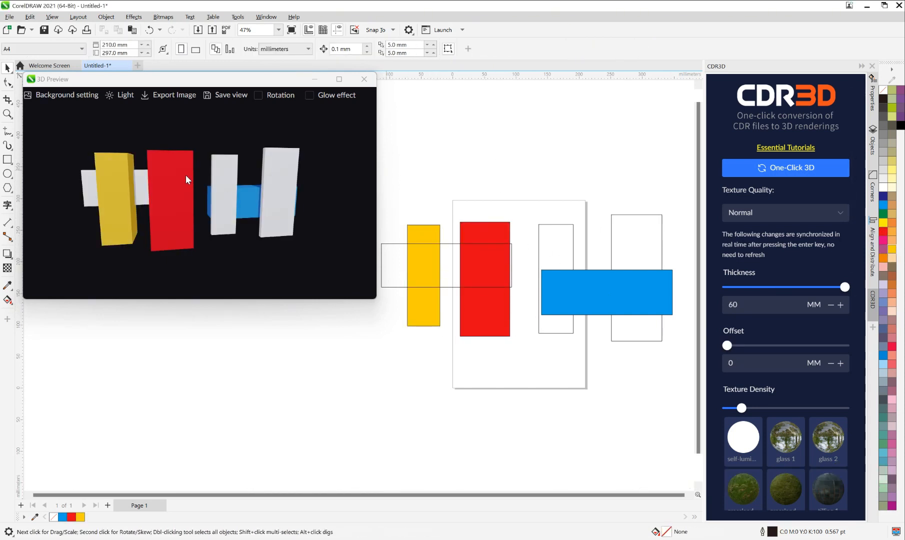
mouse_move(185, 175)
mouse_down()
mouse_move(186, 202)
mouse_move(151, 179)
mouse_move(197, 166)
mouse_move(194, 180)
mouse_up()
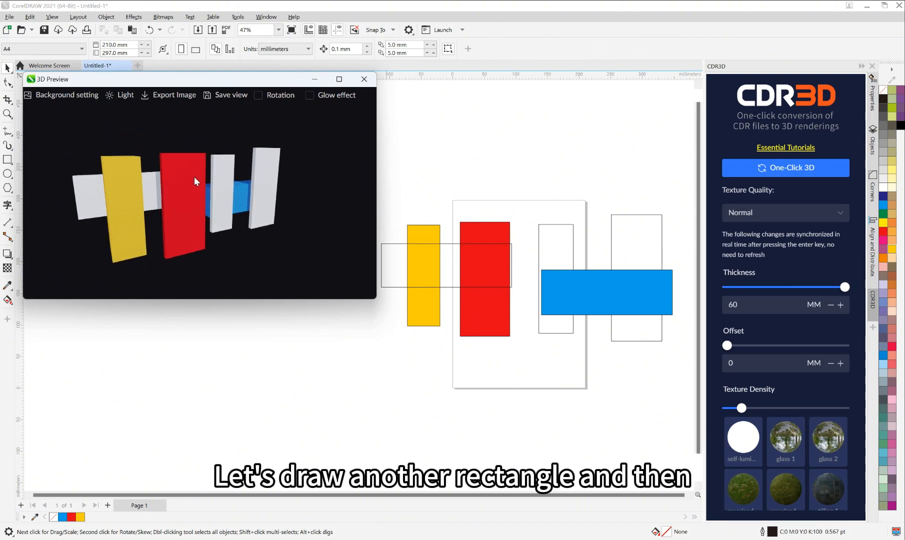
Step: Draw a narrow upright rectangle inside the red rectangle and trim its shape out of the red one to leave a hole
click(8, 158)
drag(473, 236, 486, 265)
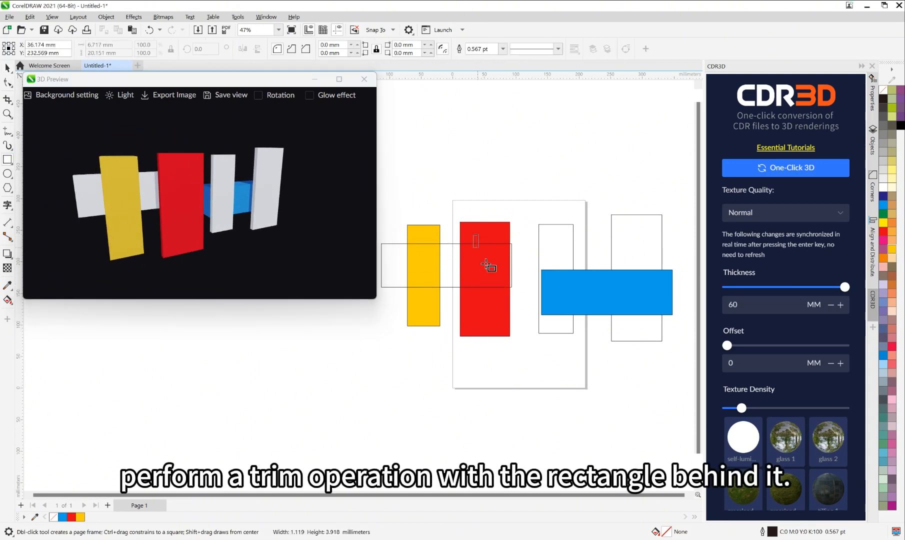
drag(503, 313, 498, 310)
key(space)
shift+click(510, 233)
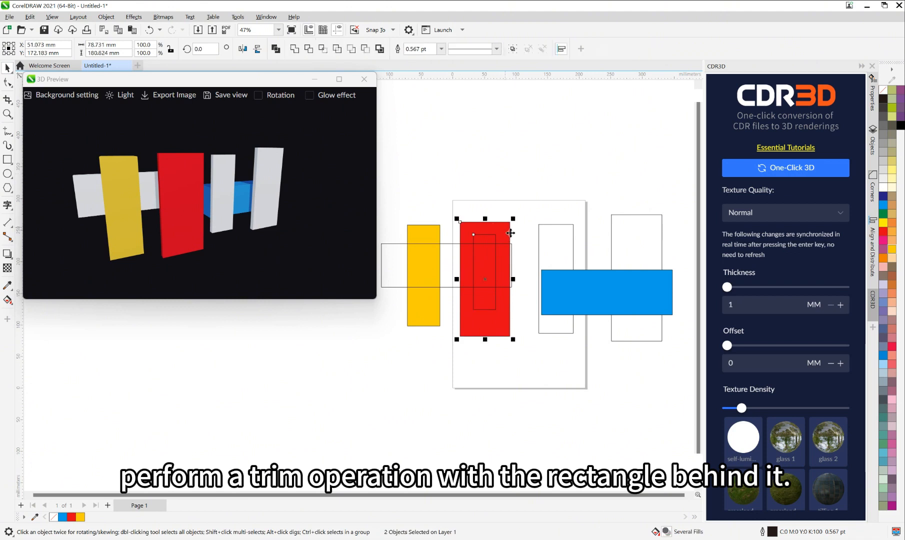
click(366, 49)
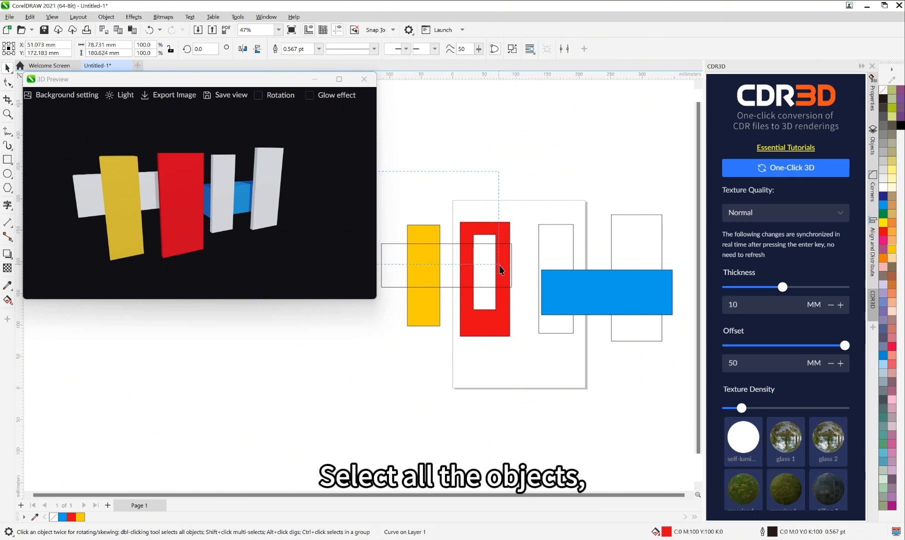
Step: Regenerate the 3D rendering for all objects and check the hole in the red rectangle from another angle
key(ctrl+a)
click(801, 170)
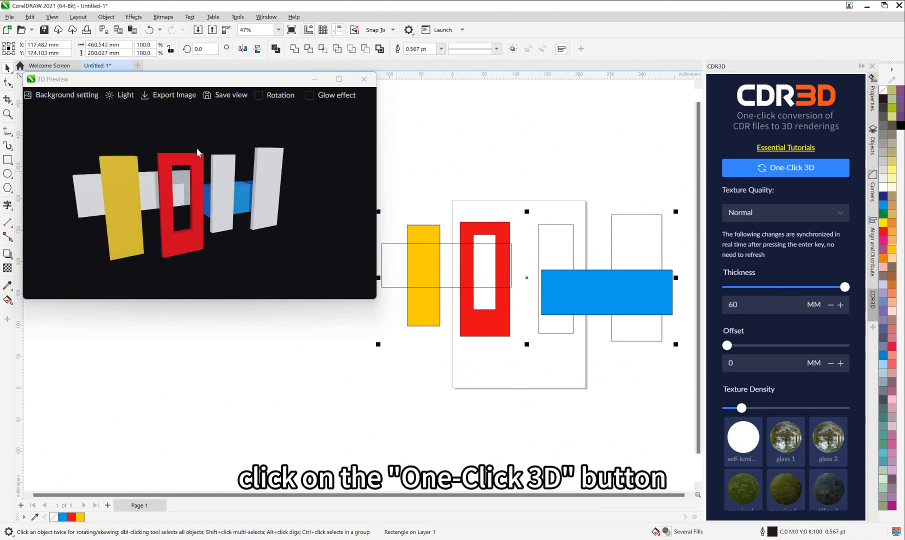
drag(198, 152, 235, 200)
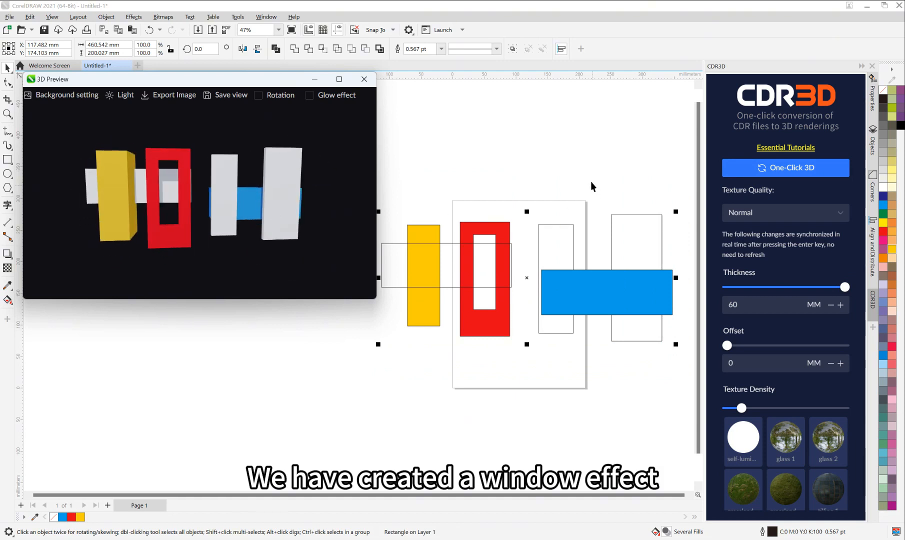
Step: Move the blue rectangle above the upright ones, convert it to curves and pull its top and bottom edges out into a hexagon
scroll(574, 240, down, 2)
drag(582, 303, 578, 178)
right_click(578, 210)
click(593, 218)
key(F10)
double_click(584, 195)
drag(580, 231, 576, 249)
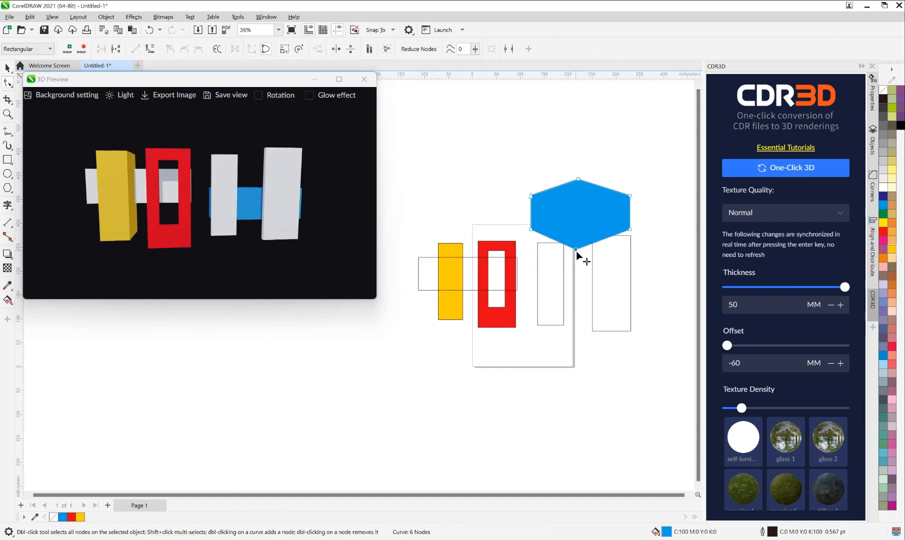
Step: Regenerate the 3D rendering for all six objects, including the blue hexagon
key(space)
drag(397, 132, 671, 367)
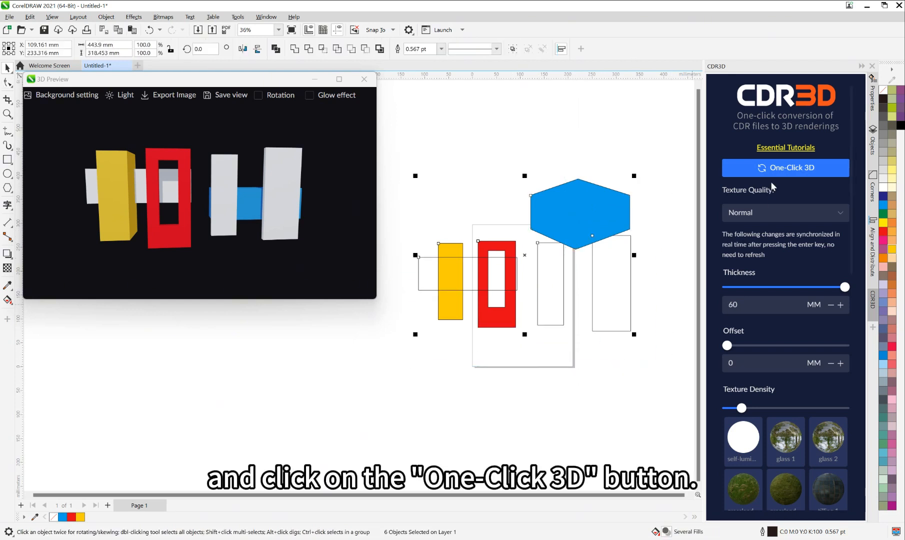
click(788, 171)
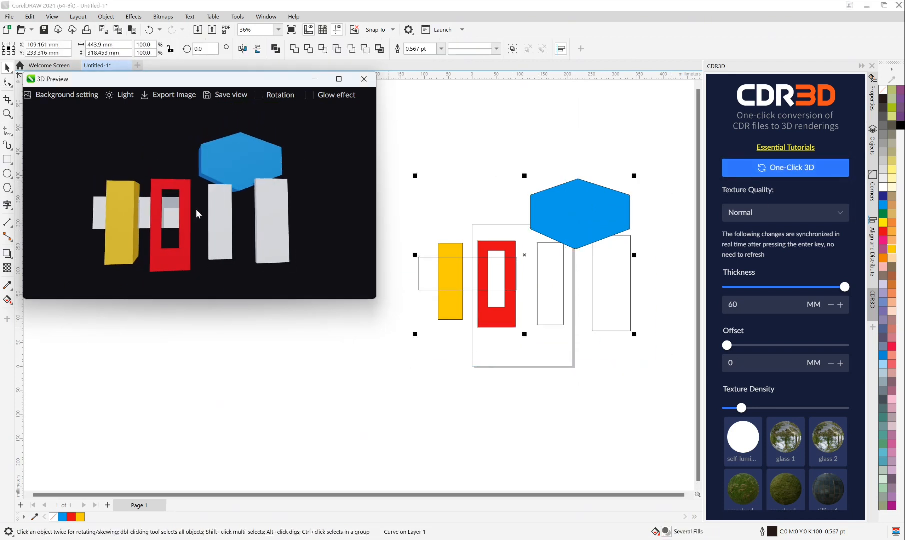
Step: Generate the 3D rendering for only the three left-hand objects, and again for only the right-hand objects
drag(397, 169, 510, 338)
click(802, 170)
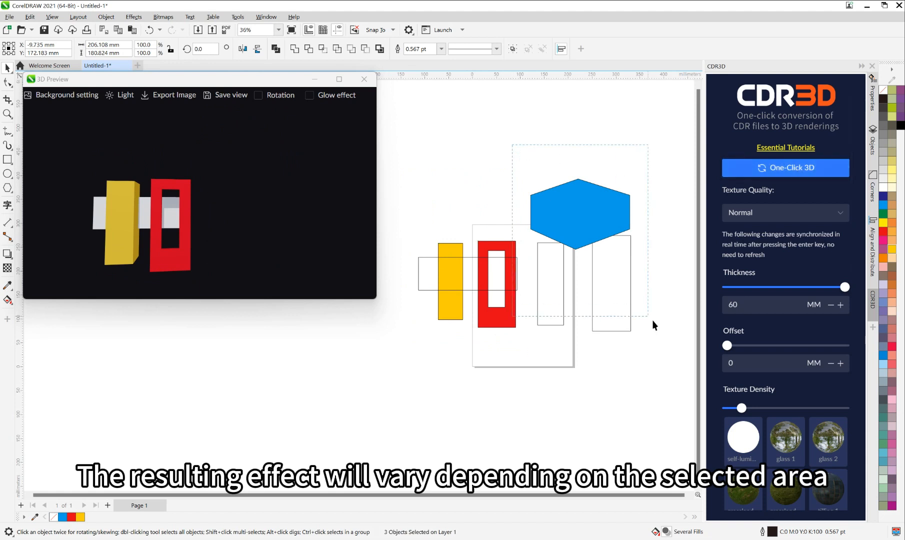
drag(651, 321, 652, 320)
click(740, 169)
Step: Generate the 3D rendering for only the yellow and red rectangles, and again for all the objects
drag(408, 207, 506, 336)
drag(782, 287, 845, 287)
click(795, 168)
click(431, 155)
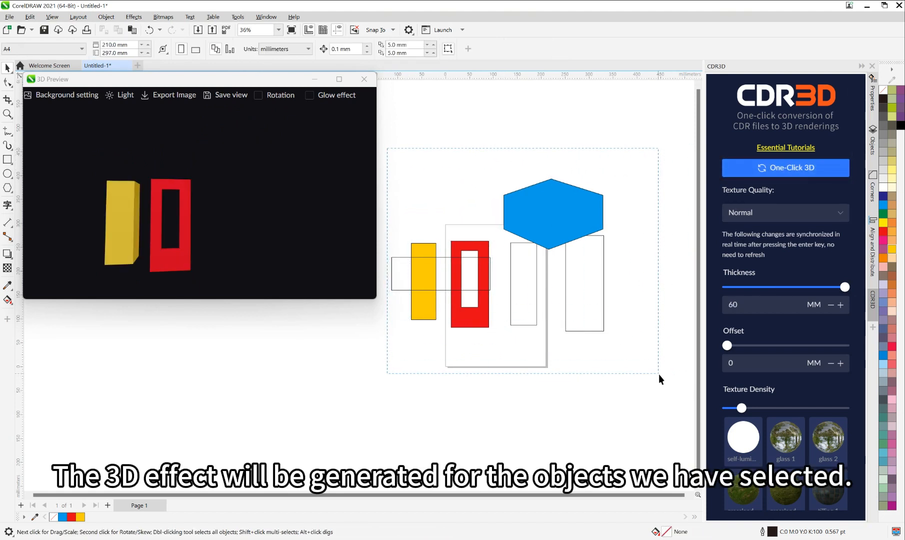
drag(658, 374, 658, 374)
click(790, 168)
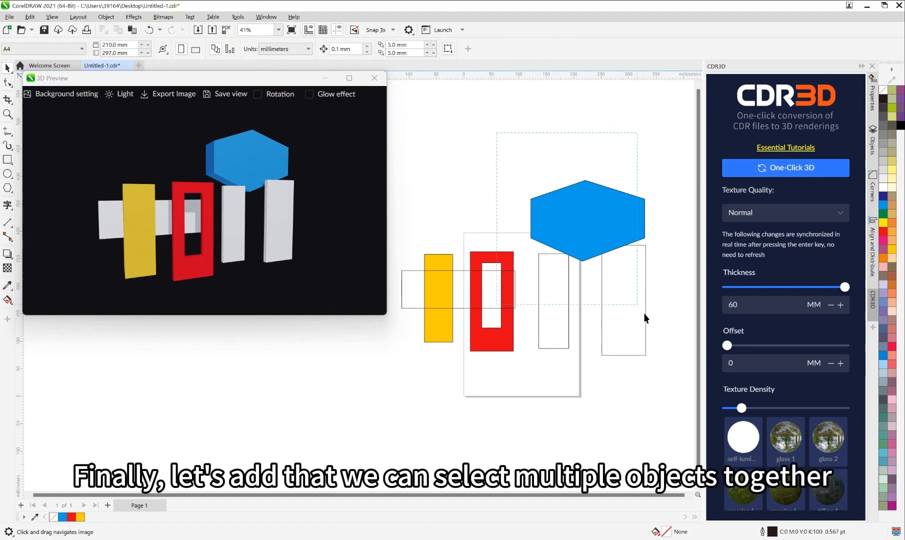
Step: Set the thickness to 30 mm and the offset to 20 mm for the red rectangle, both white uprights and the hexagon together
drag(644, 314, 679, 377)
drag(759, 308, 697, 306)
text(30)
key(Return)
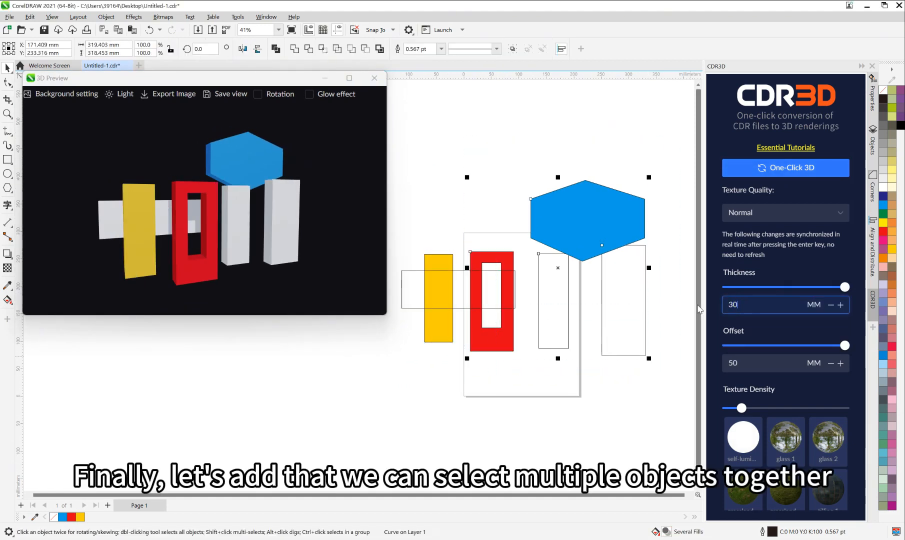
drag(758, 364, 699, 359)
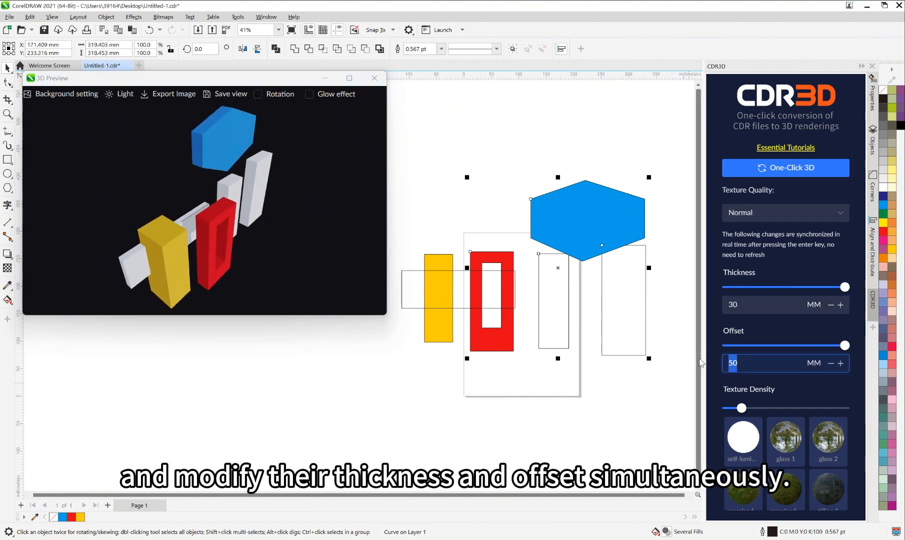
text(20)
key(Return)
mouse_move(306, 224)
mouse_down()
mouse_move(324, 211)
mouse_move(296, 216)
mouse_up()
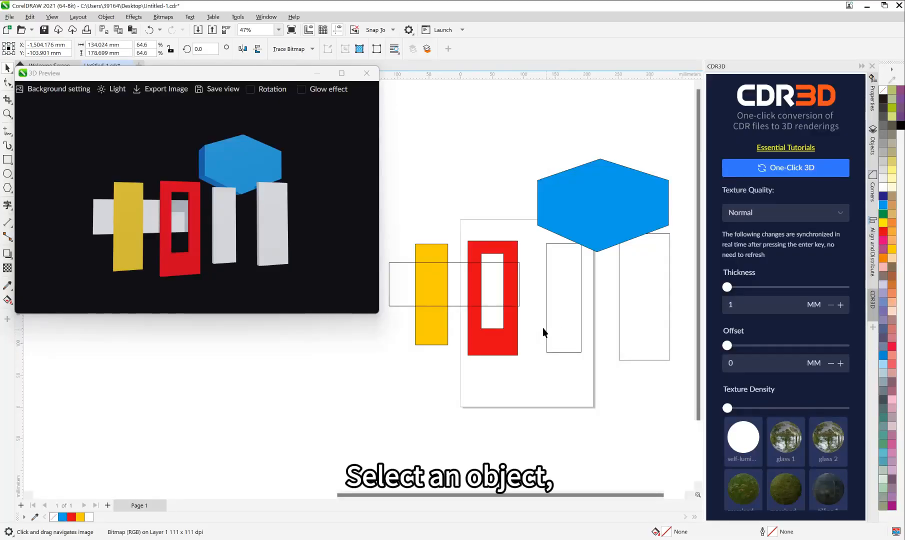
Step: Apply the cobblestone material to the white upright rectangle beside the red one and check it in the 3D preview
click(545, 272)
scroll(804, 389, down, 5)
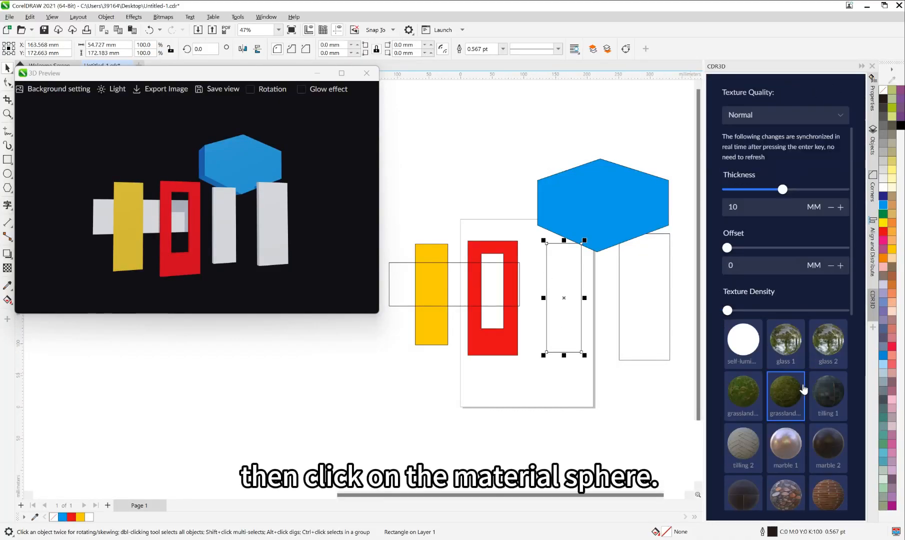
click(785, 345)
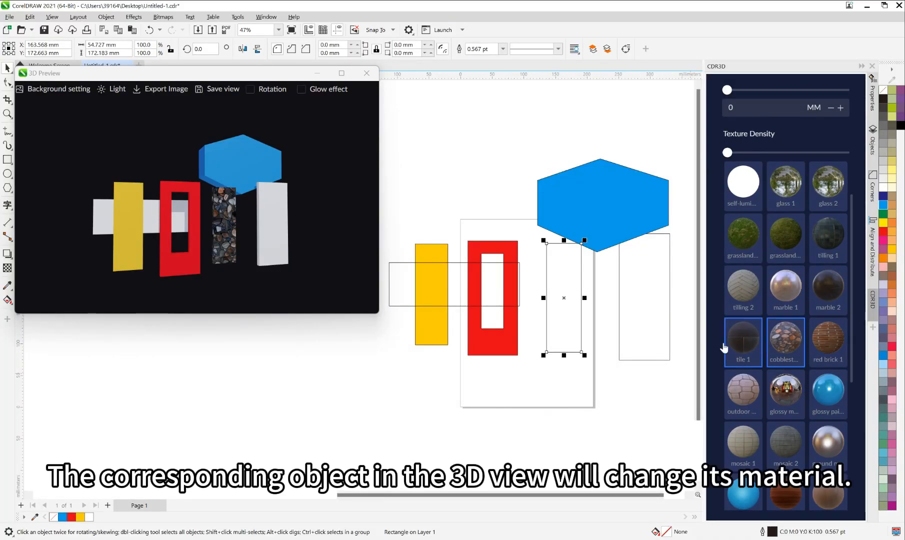
mouse_move(220, 239)
mouse_down()
mouse_move(222, 256)
mouse_move(206, 232)
mouse_move(221, 231)
mouse_move(216, 242)
mouse_up()
Step: Try a higher texture density, return it to near the minimum, and give the upright rectangle the outdoor stone material
drag(733, 158, 738, 157)
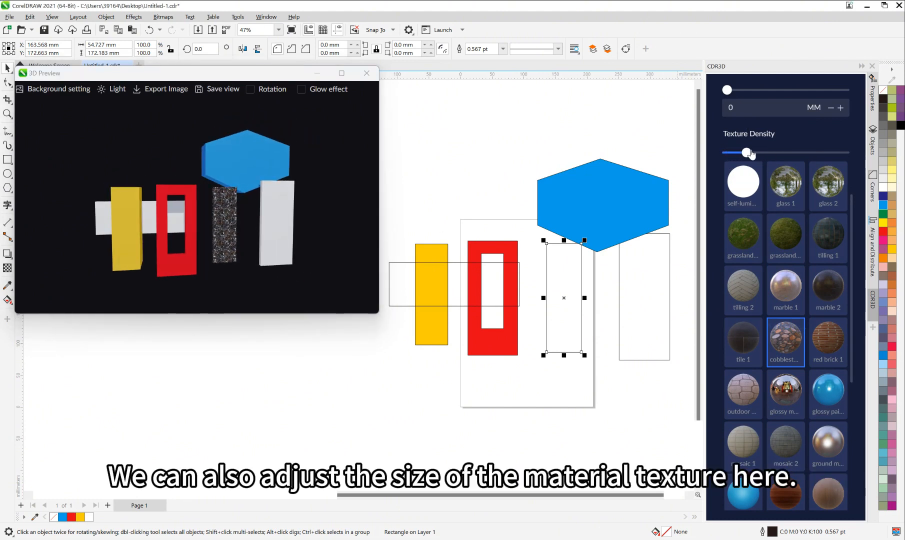
drag(745, 152, 729, 152)
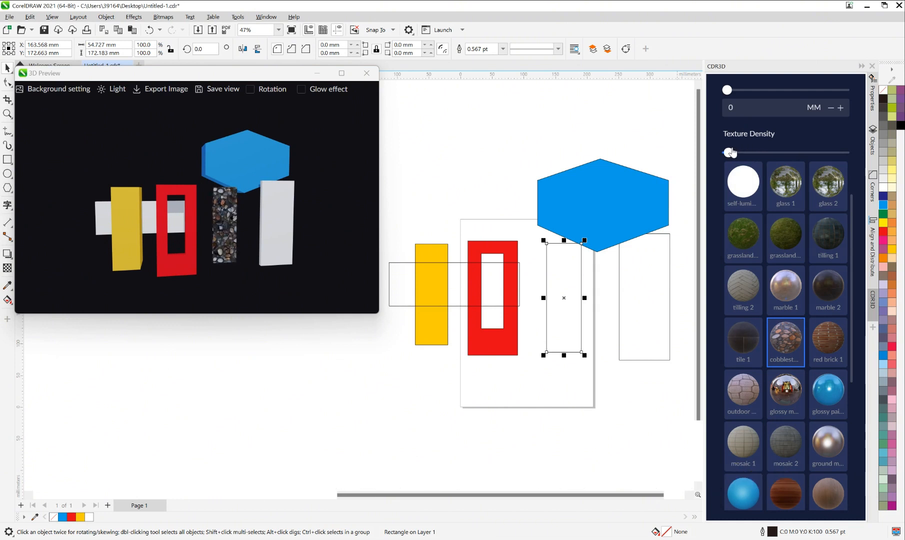
click(837, 349)
click(750, 396)
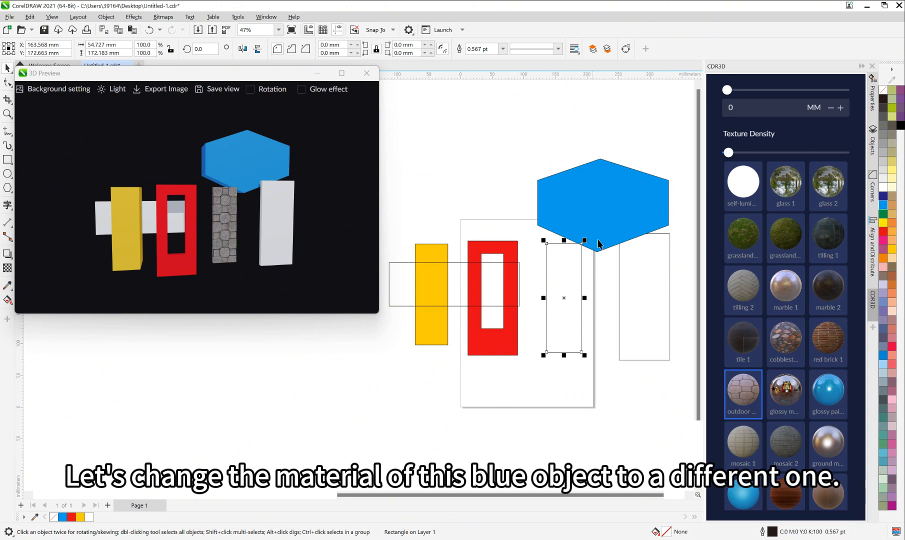
Step: Apply the outdoor stone material to the blue hexagon and change its fill to white
click(617, 195)
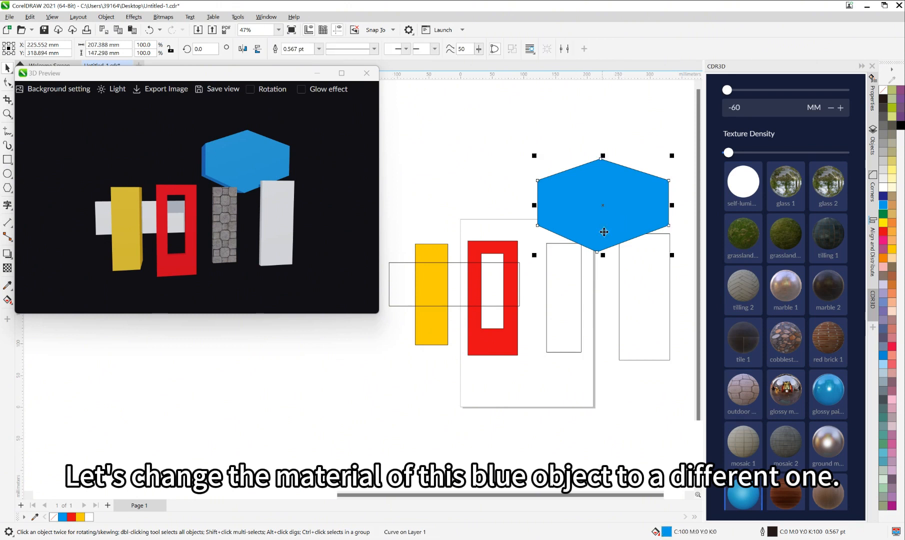
click(744, 392)
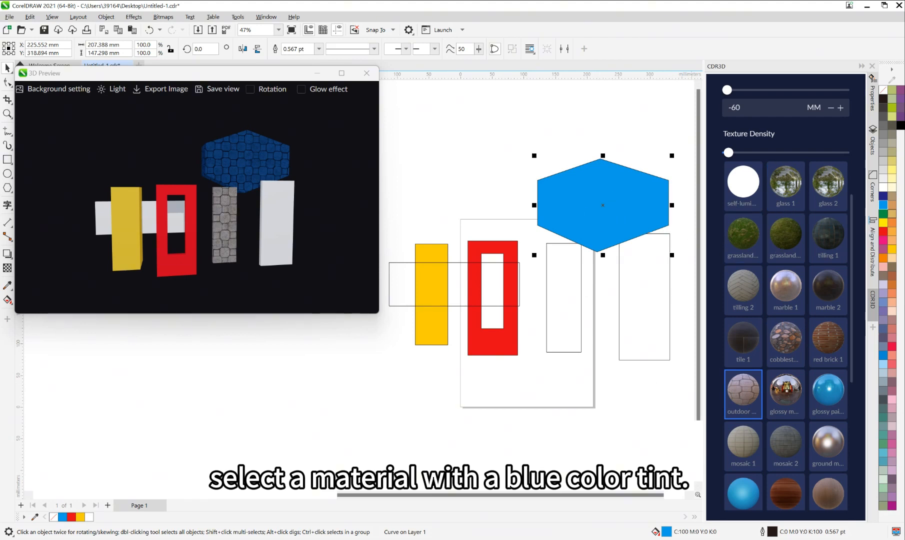
click(883, 190)
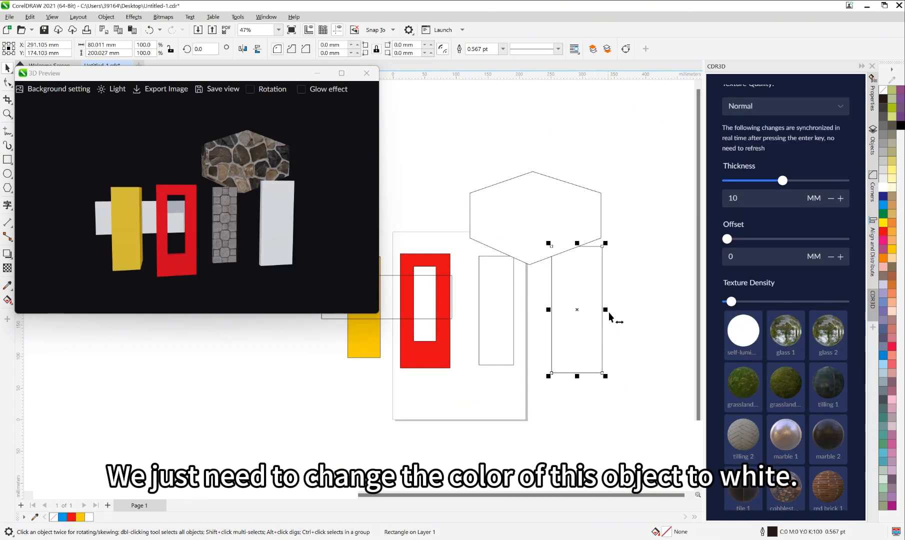
Step: Widen the rightmost white upright rectangle to about 135 mm and place the Mona Lisa bitmap beside it
click(610, 315)
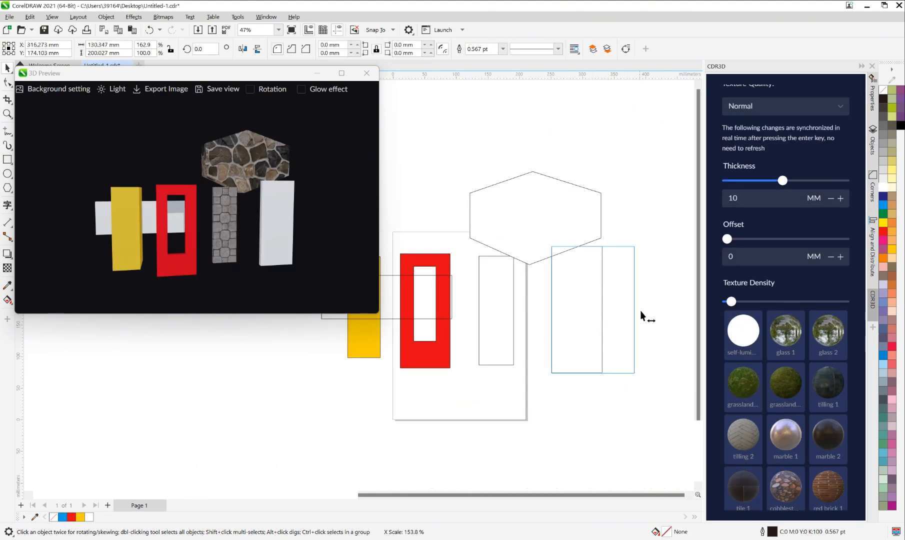
click(641, 311)
scroll(629, 329, down, 3)
drag(77, 419, 663, 321)
scroll(662, 321, up, 4)
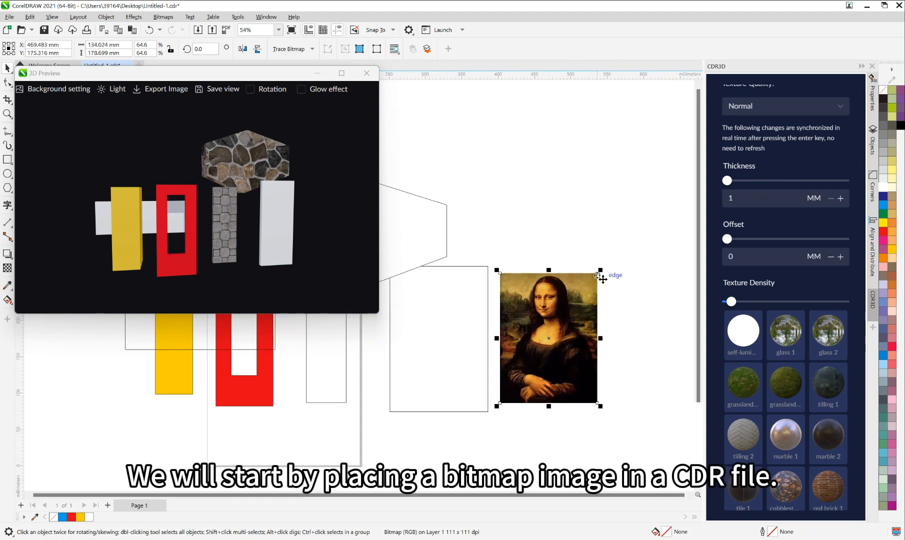
Step: Enlarge the Mona Lisa bitmap to about 169 × 226 mm and PowerClip it inside the widened rectangle
drag(600, 270, 637, 245)
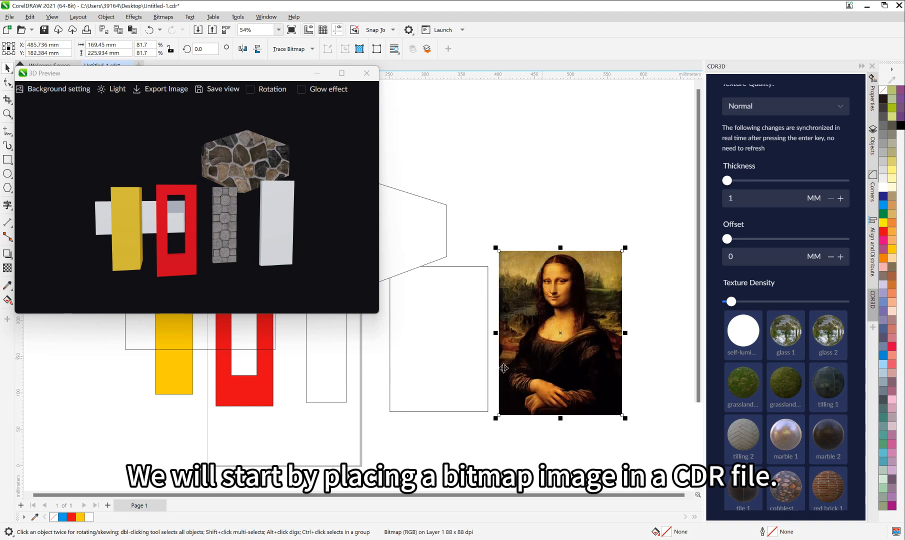
drag(503, 368, 552, 345)
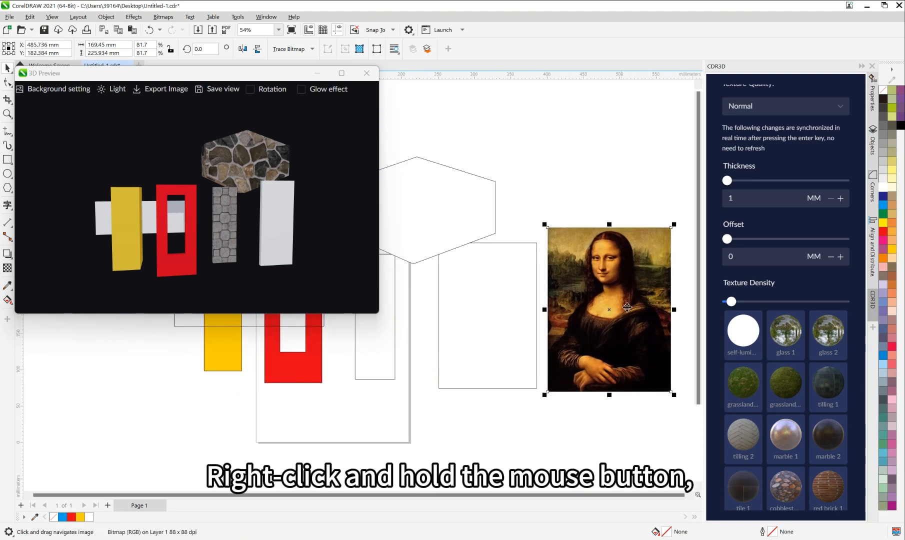
drag(626, 307, 503, 313)
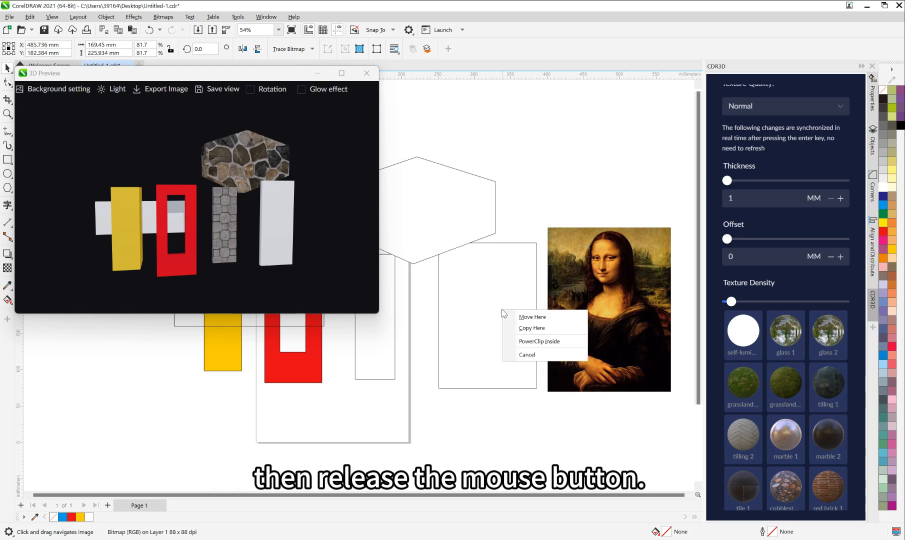
click(565, 341)
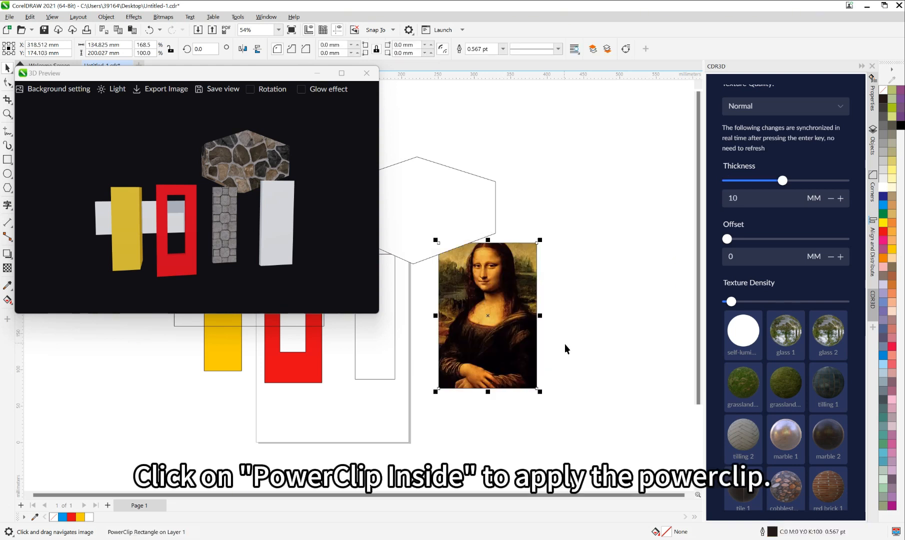
Step: Select all six objects, including the rectangle with the clipped bitmap, and regenerate the 3D rendering
drag(562, 318, 645, 323)
scroll(644, 323, down, 3)
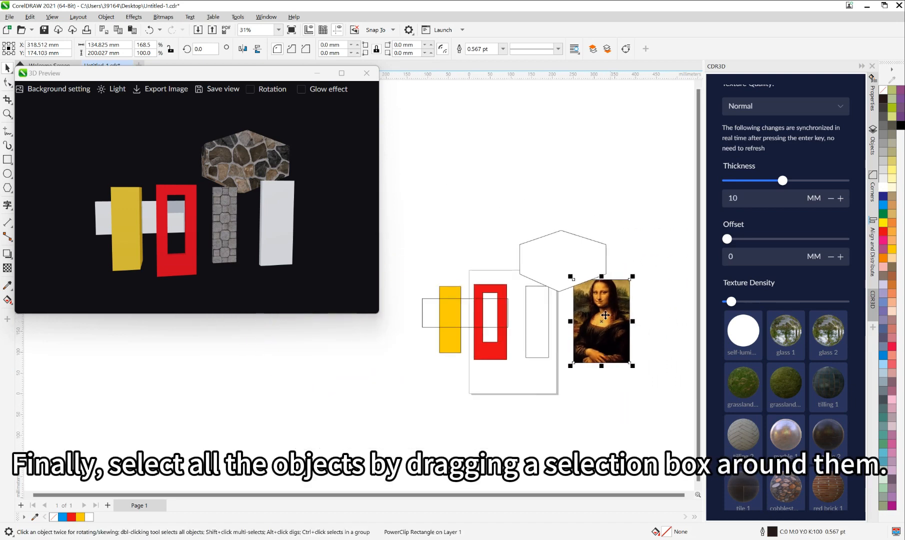
drag(641, 366, 641, 368)
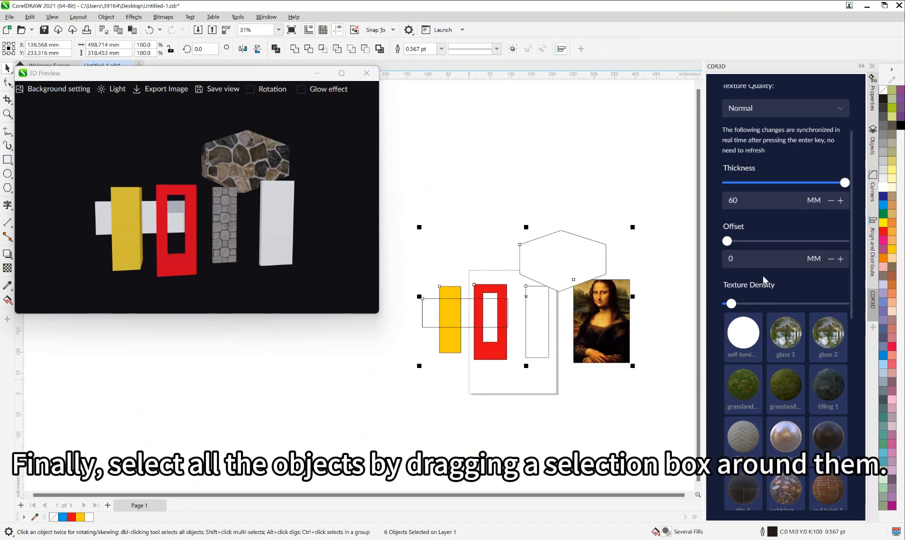
scroll(761, 275, up, 2)
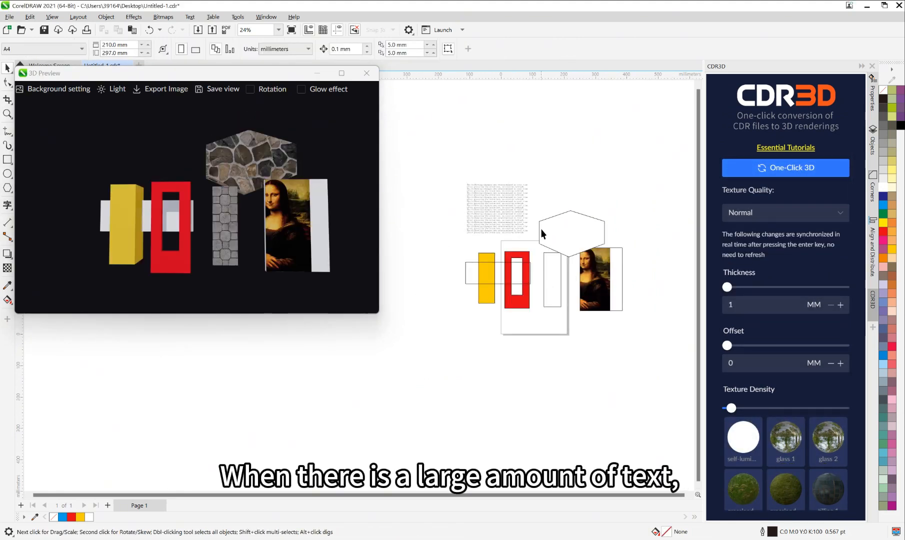
Step: PowerClip the long paragraph text group inside the white hexagon
scroll(545, 245, up, 3)
click(446, 200)
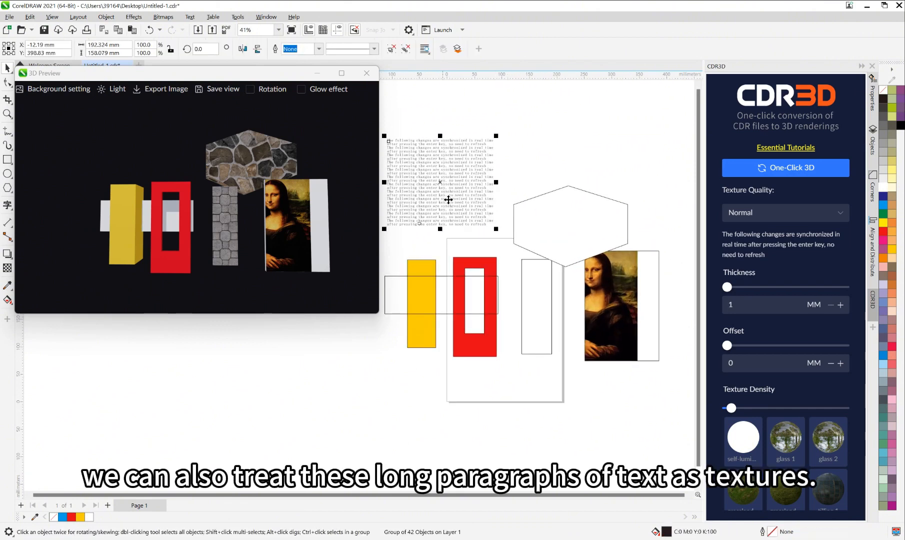
drag(463, 199, 473, 197)
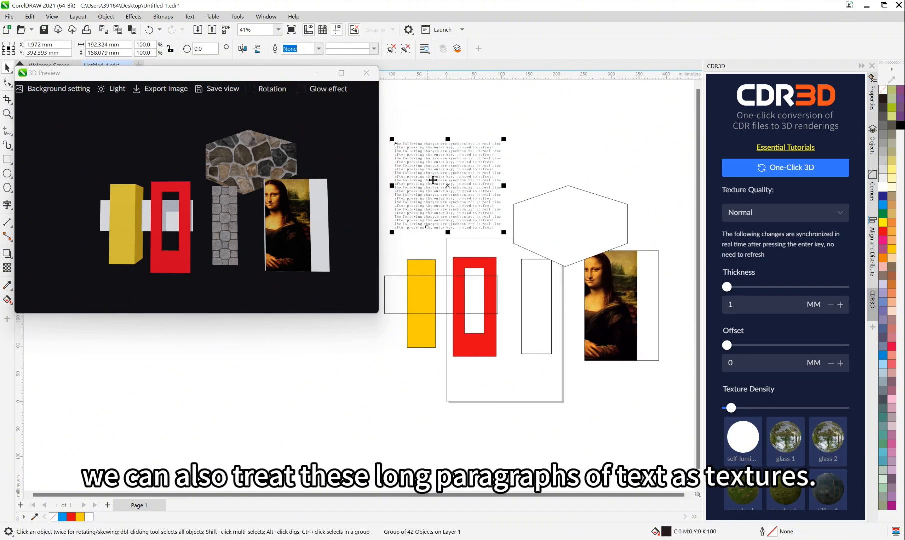
drag(433, 180, 557, 223)
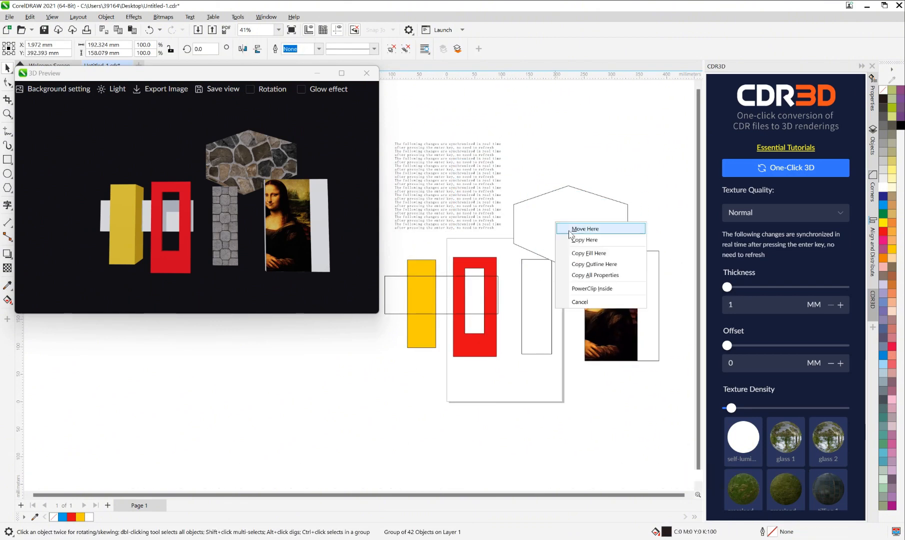
drag(448, 192, 583, 229)
click(600, 289)
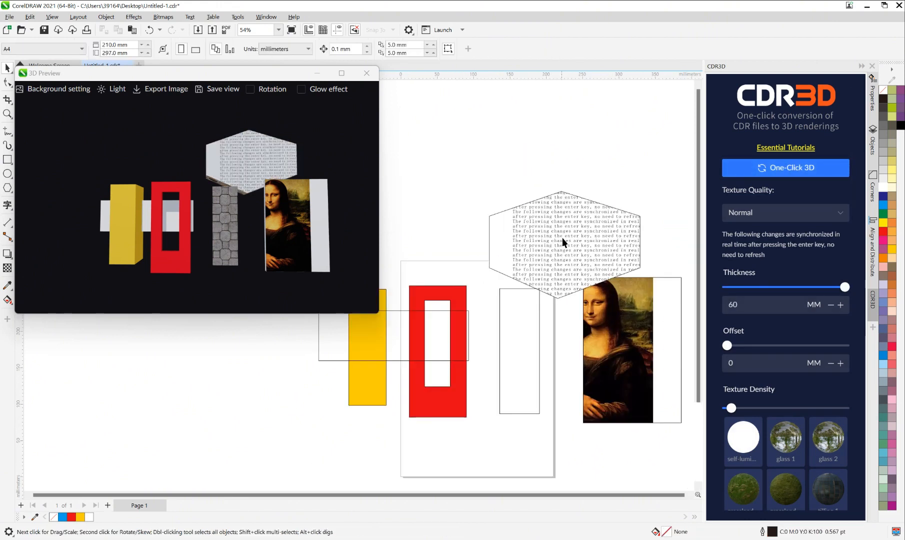
Step: Regenerate the 3D rendering for all objects and examine the text texture on the hexagon up close
ctrl+click(562, 237)
drag(445, 186, 624, 320)
click(785, 168)
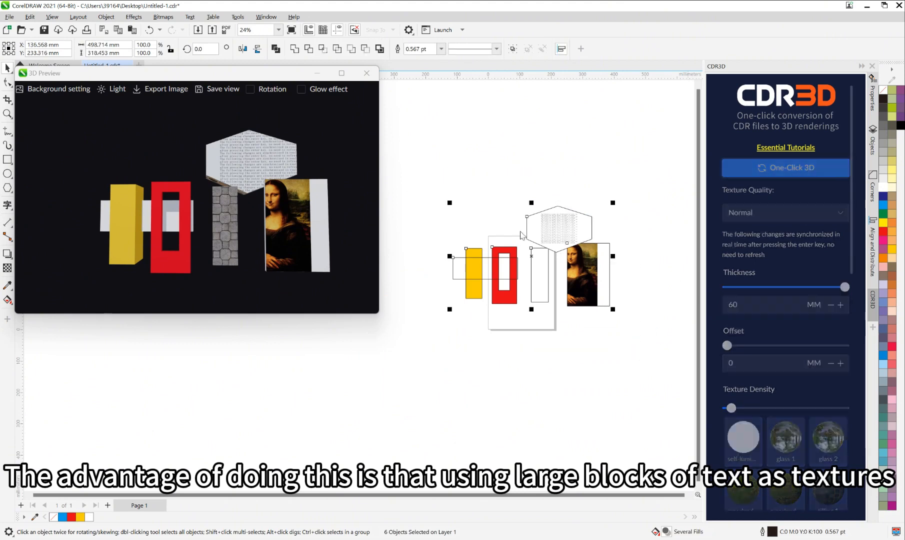
drag(277, 206, 283, 160)
scroll(240, 154, up, 6)
scroll(284, 160, up, 5)
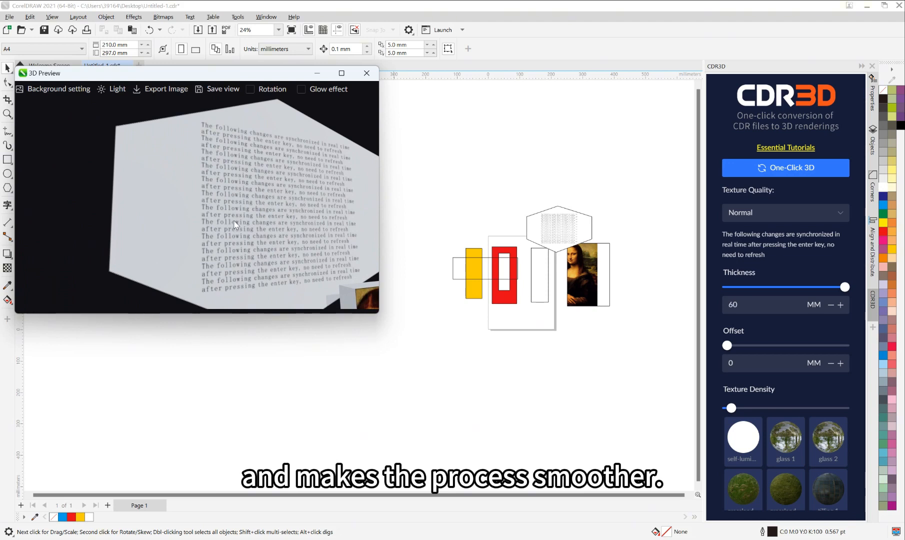
mouse_move(236, 225)
mouse_down()
mouse_move(219, 222)
mouse_move(241, 225)
mouse_move(266, 210)
mouse_move(234, 219)
mouse_up()
scroll(247, 220, down, 10)
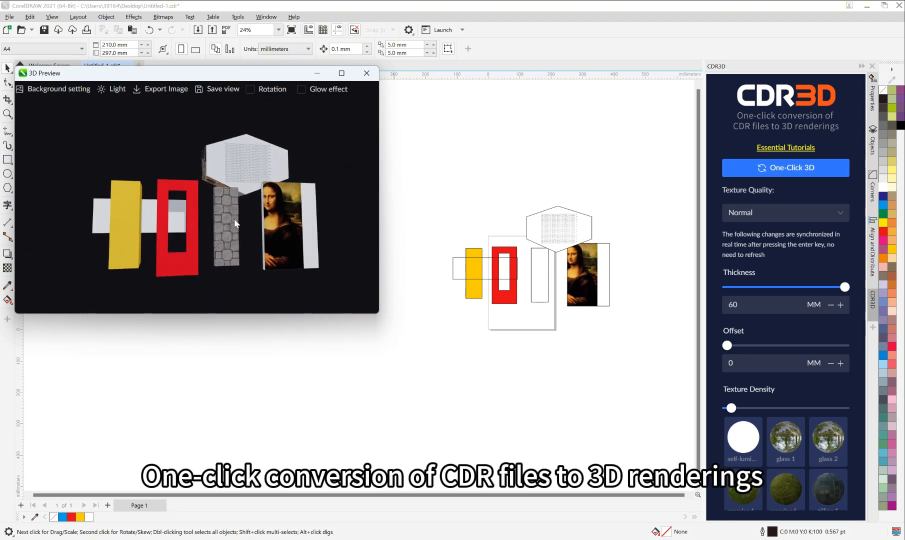